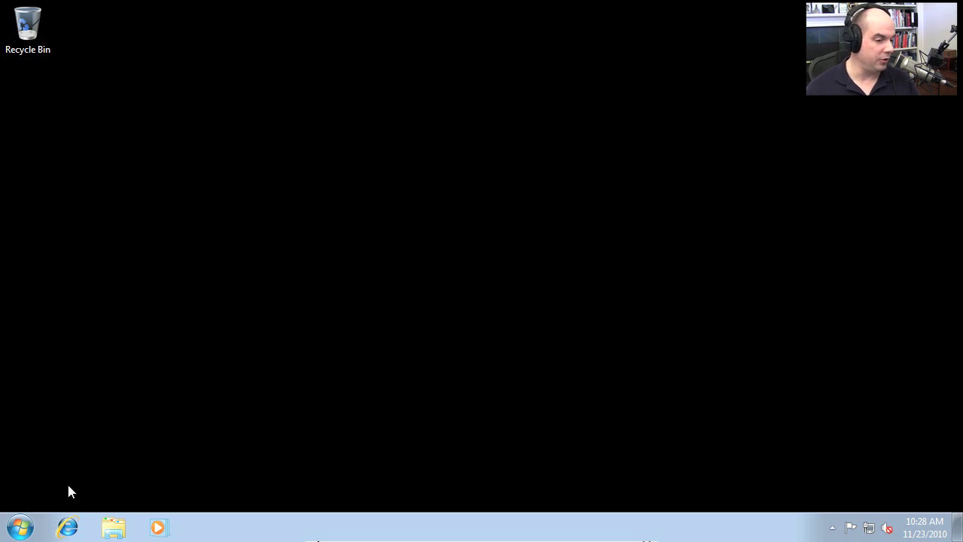
Open Disk Management in the Computer Management console from the Control Panel's Administrative Tools.
click(20, 527)
click(249, 377)
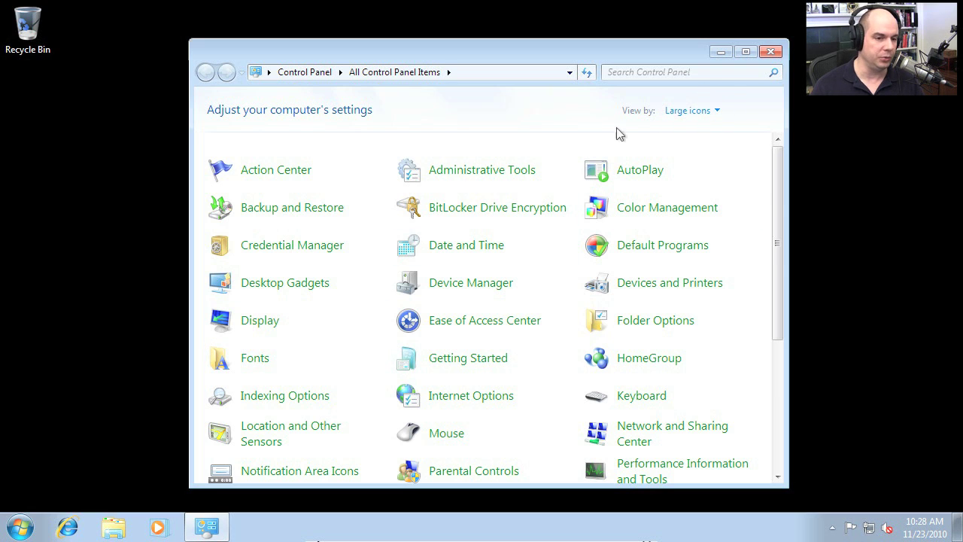
click(491, 172)
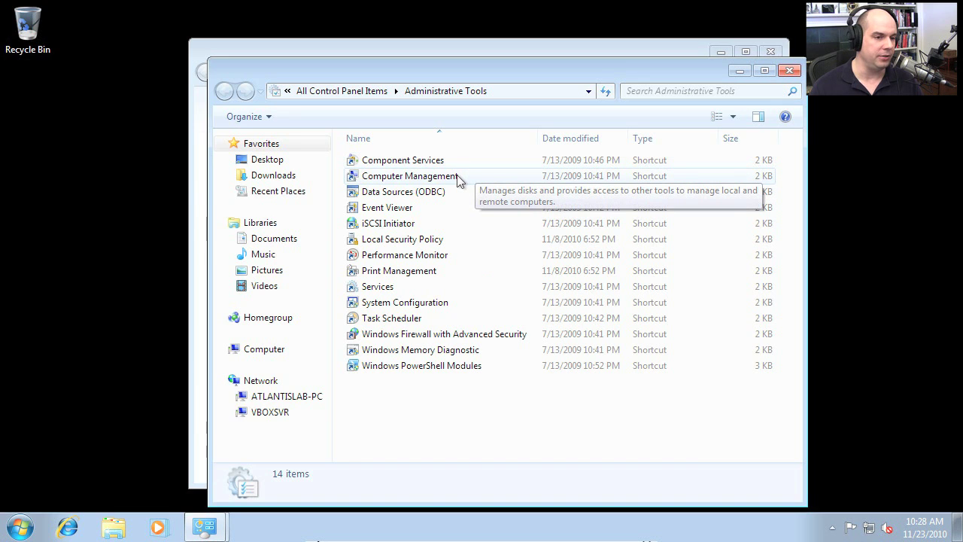
double_click(458, 178)
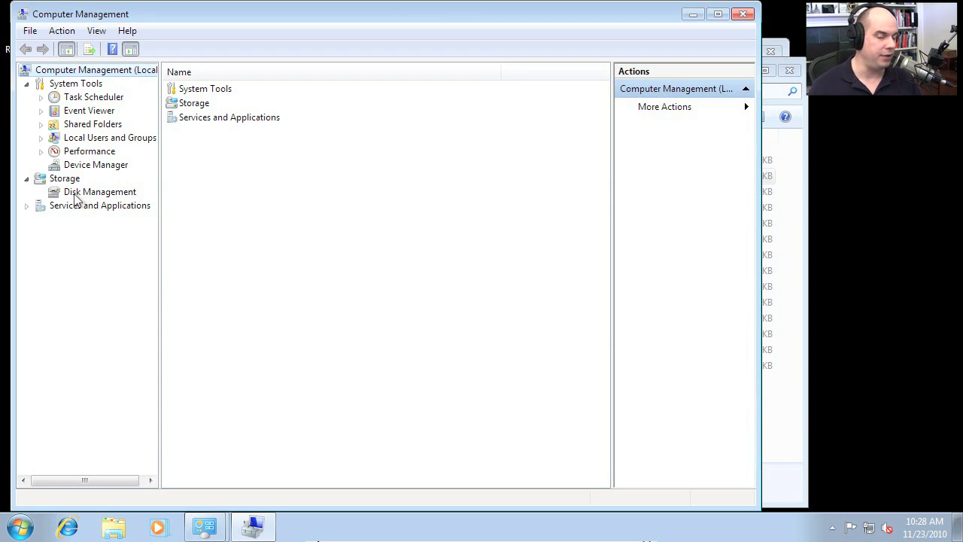
click(100, 194)
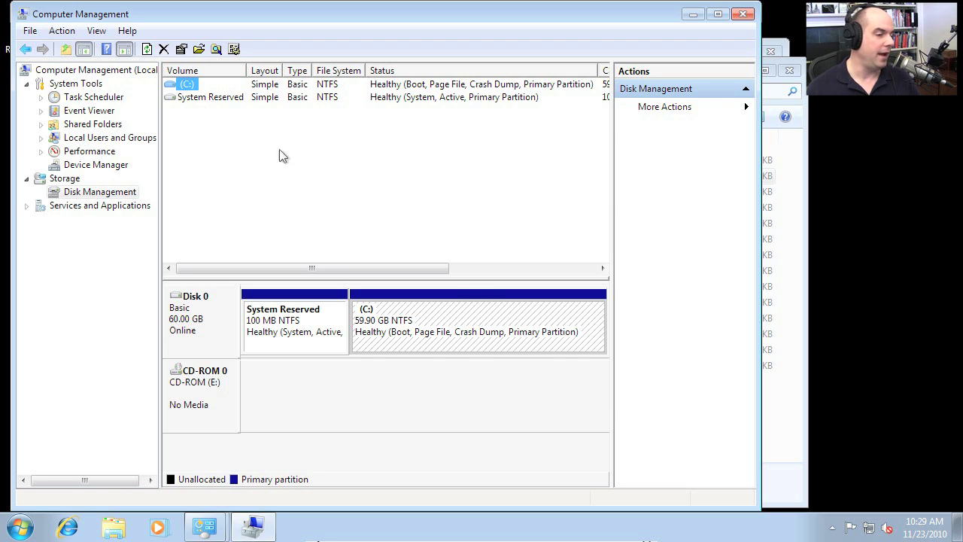
Start creating a virtual hard disk and make a new folder named vhd on Local Disk (C:) for its file.
click(63, 31)
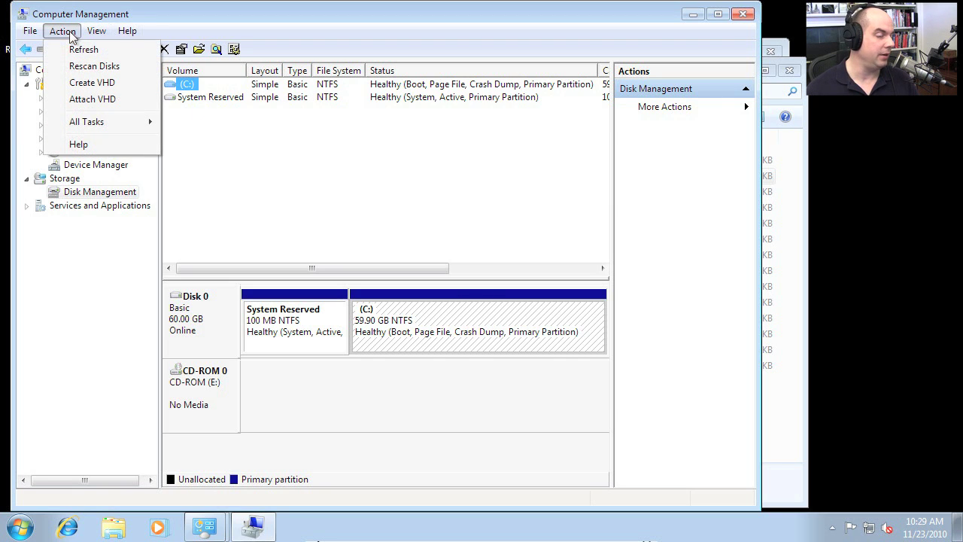
click(91, 84)
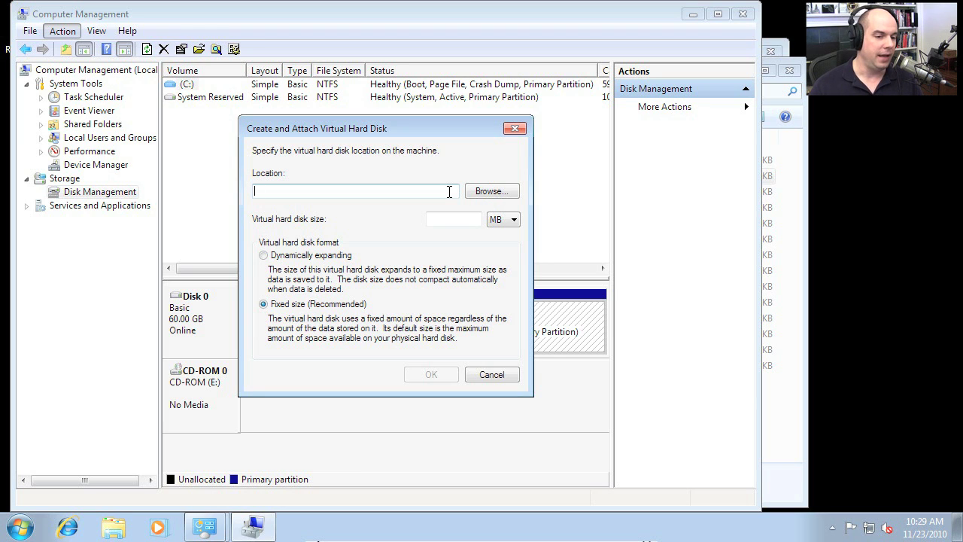
click(477, 194)
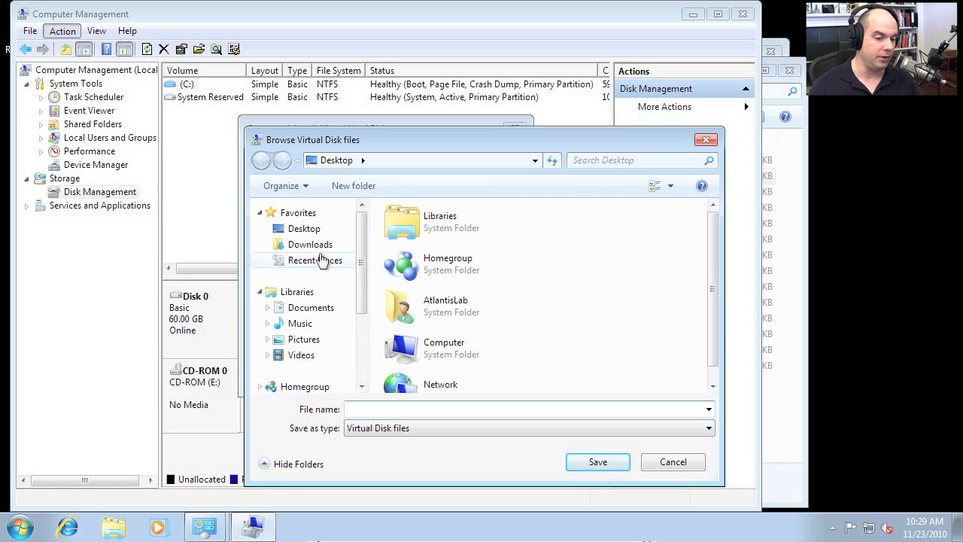
double_click(461, 358)
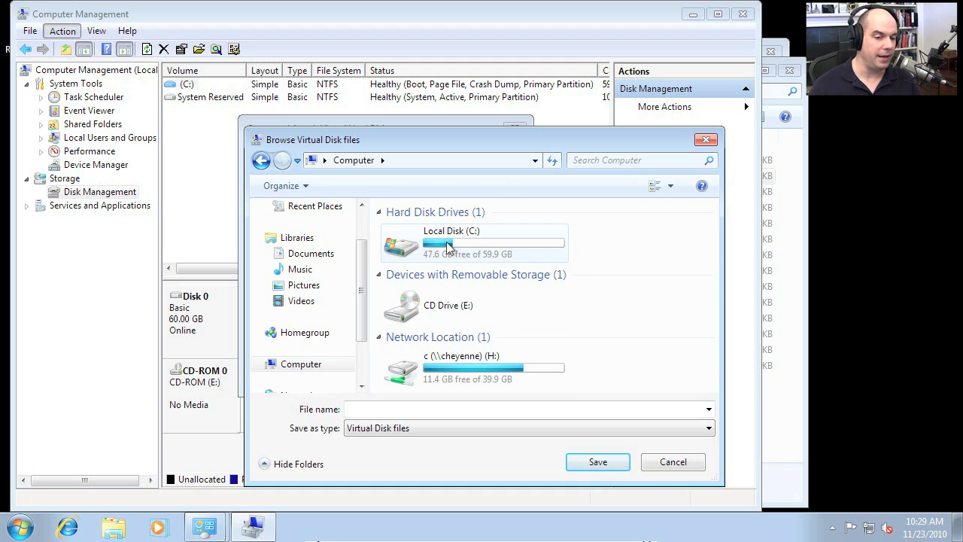
double_click(447, 247)
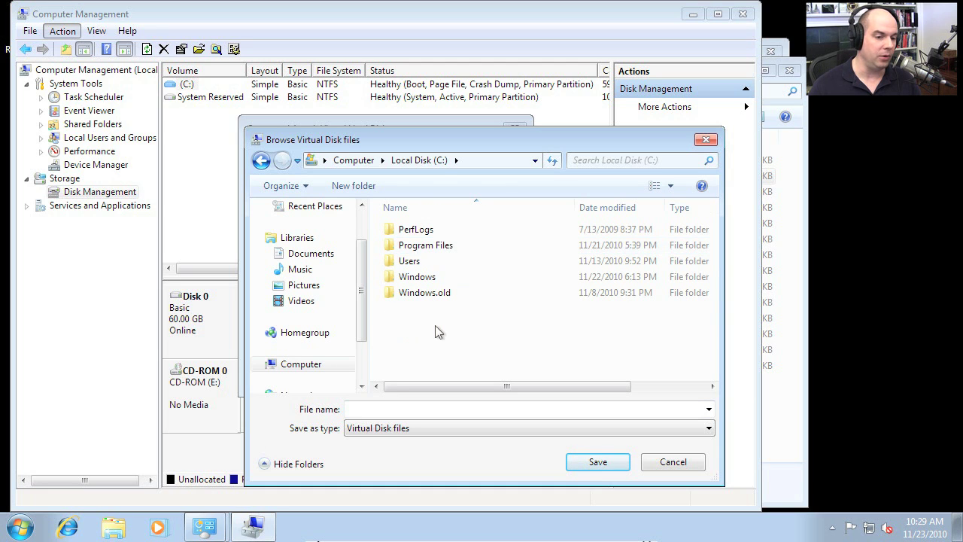
click(367, 186)
text(vhd)
key(Return)
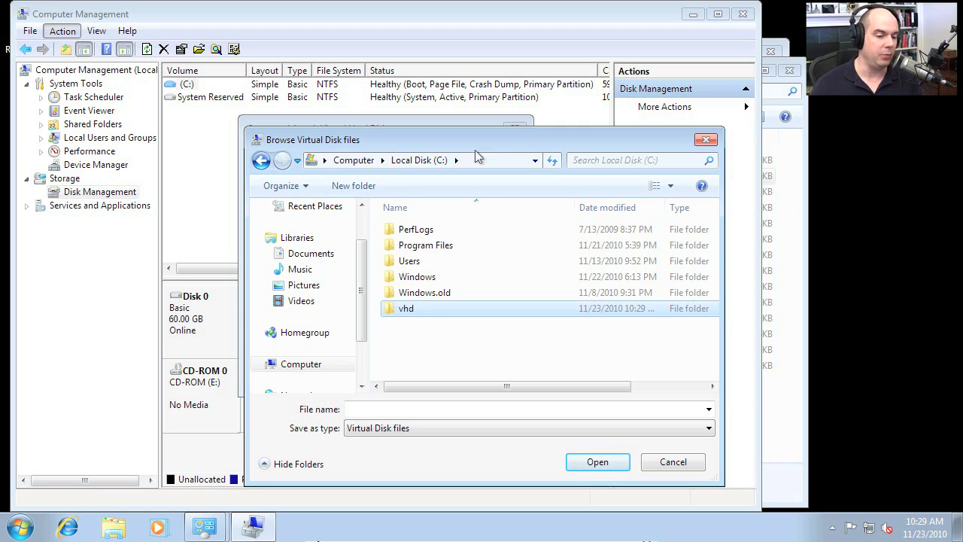
Set the virtual disk's location to a file named test in the C:\vhd folder.
double_click(398, 311)
click(402, 408)
text(test)
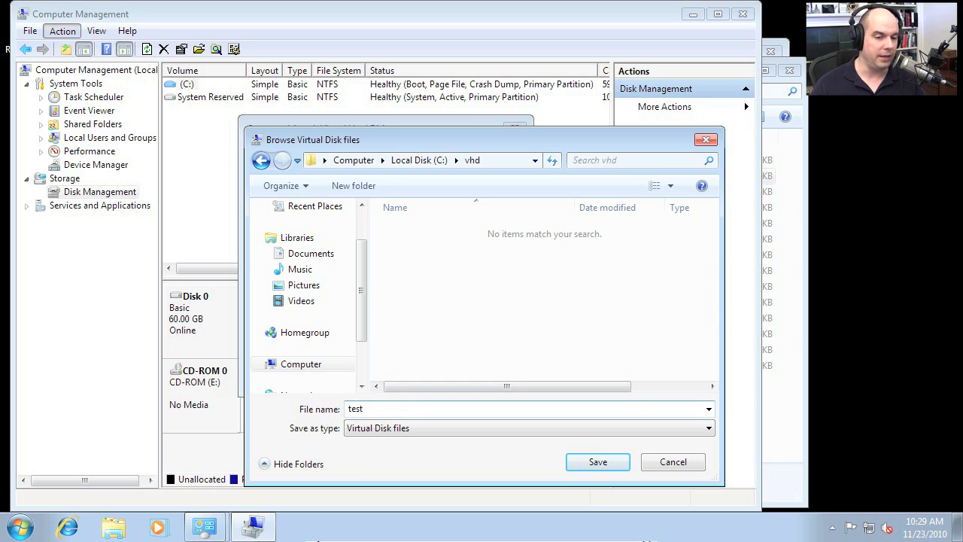
click(609, 465)
Set the virtual hard disk size to 100 MB and create it in the fixed size format.
click(456, 220)
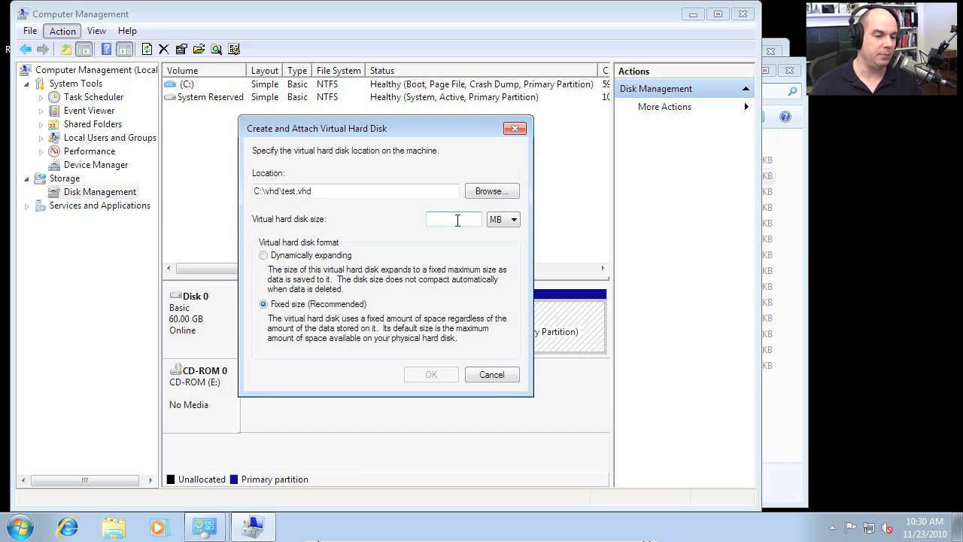
text(100)
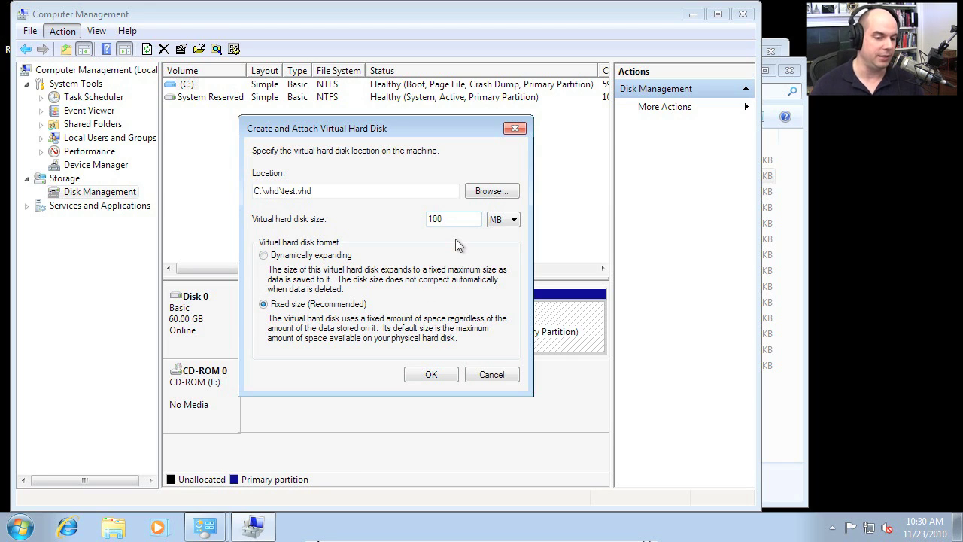
click(432, 369)
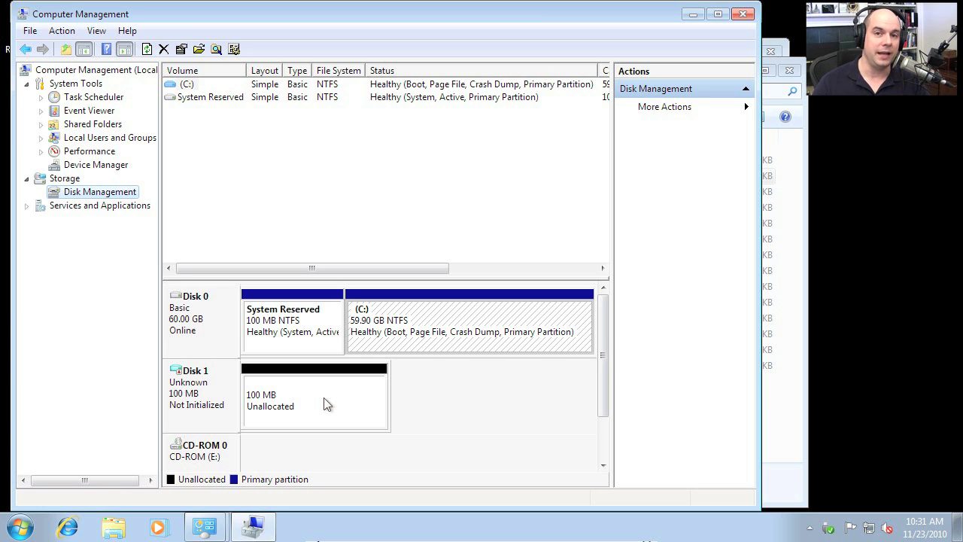
Initialize Disk 1 with the MBR (Master Boot Record) partition style.
click(325, 403)
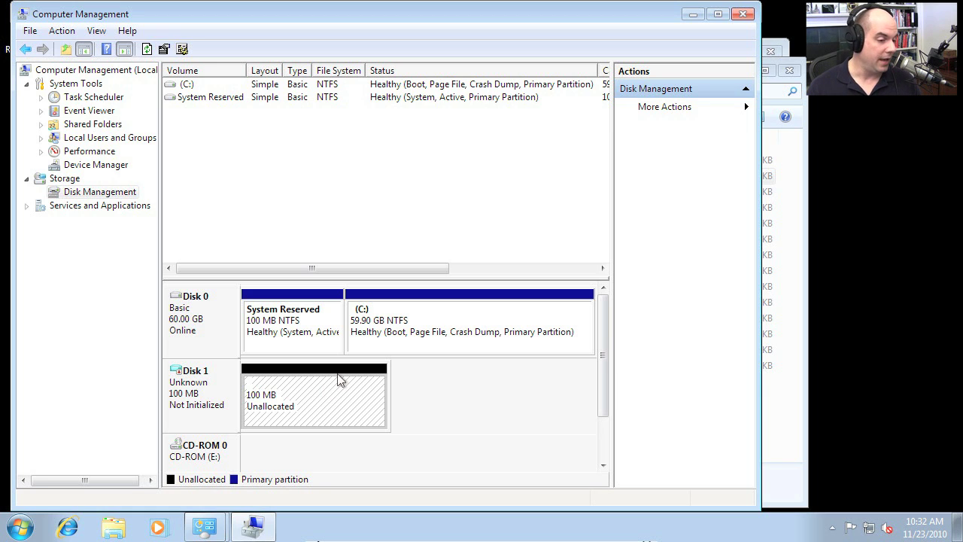
right_click(223, 378)
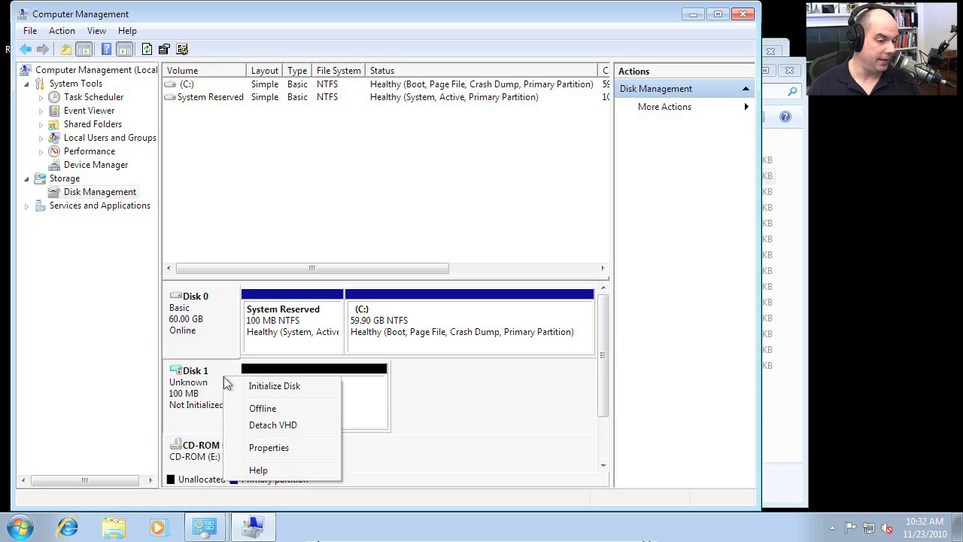
click(275, 391)
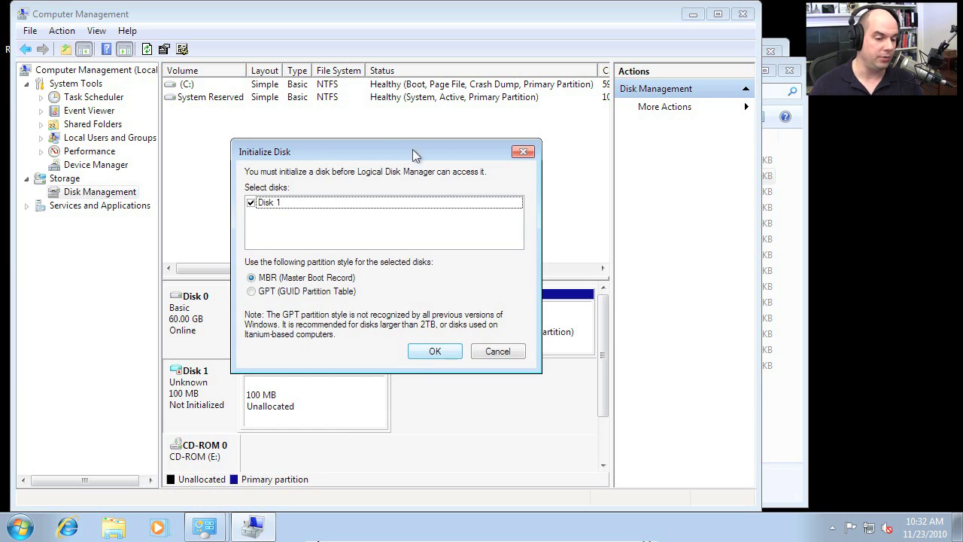
click(444, 351)
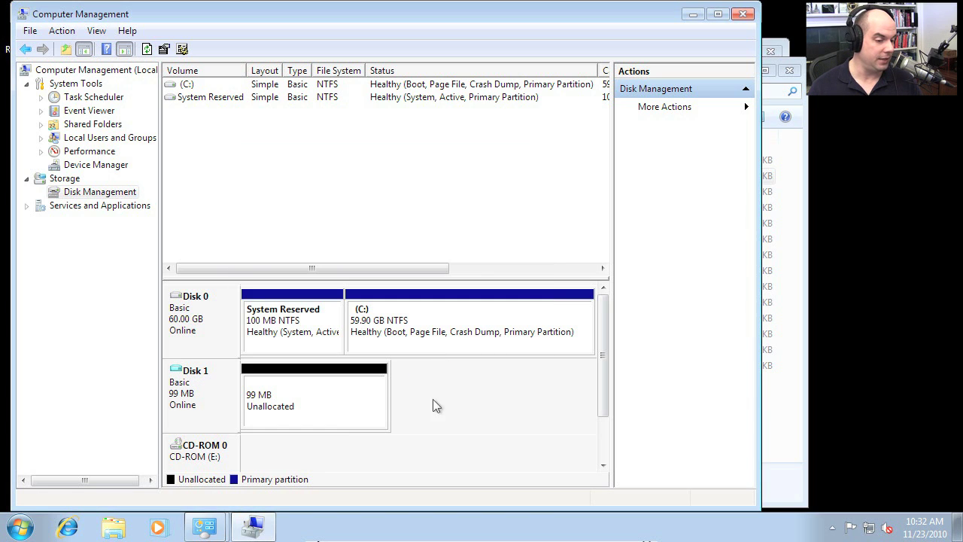
Create a 97 MB simple volume on Disk 1 with drive letter D, quick-formatted as NTFS and labelled Test.
right_click(309, 398)
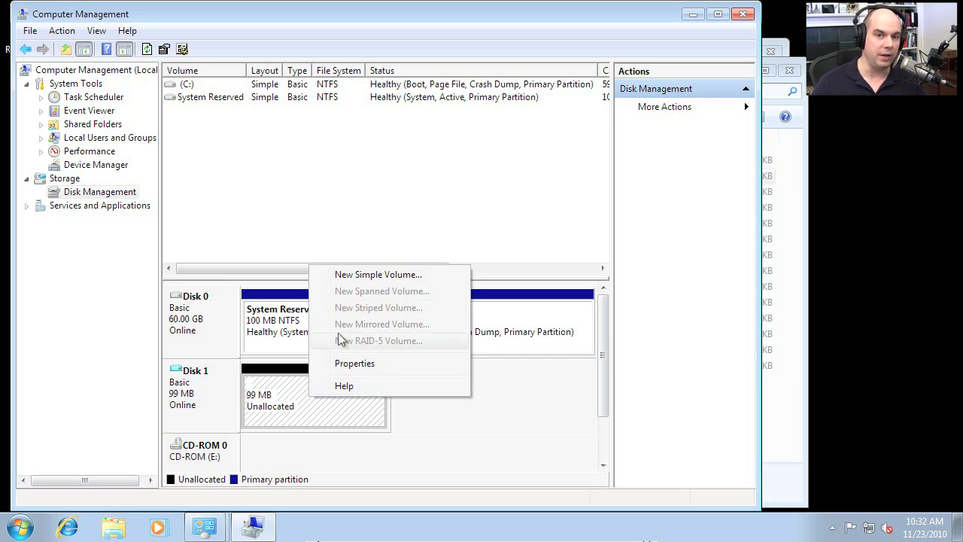
click(379, 275)
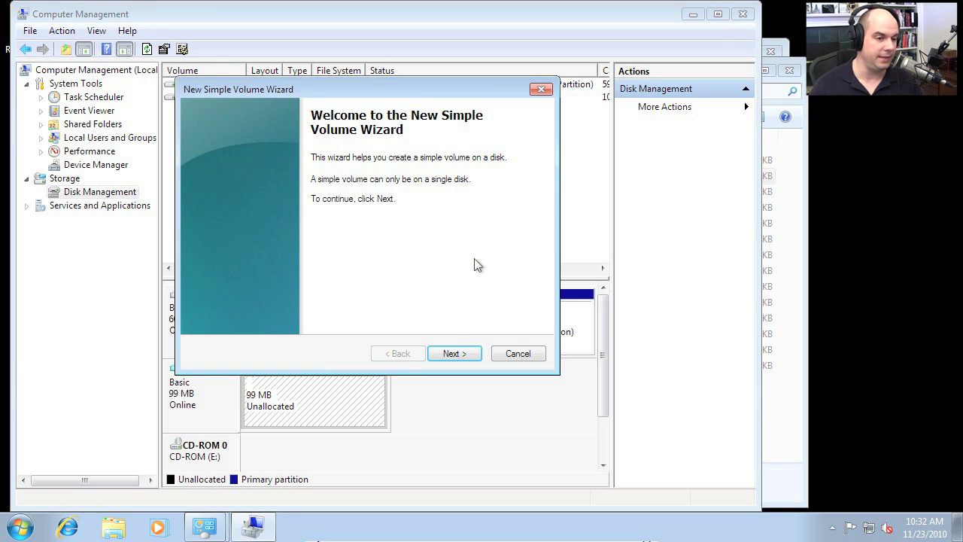
click(457, 354)
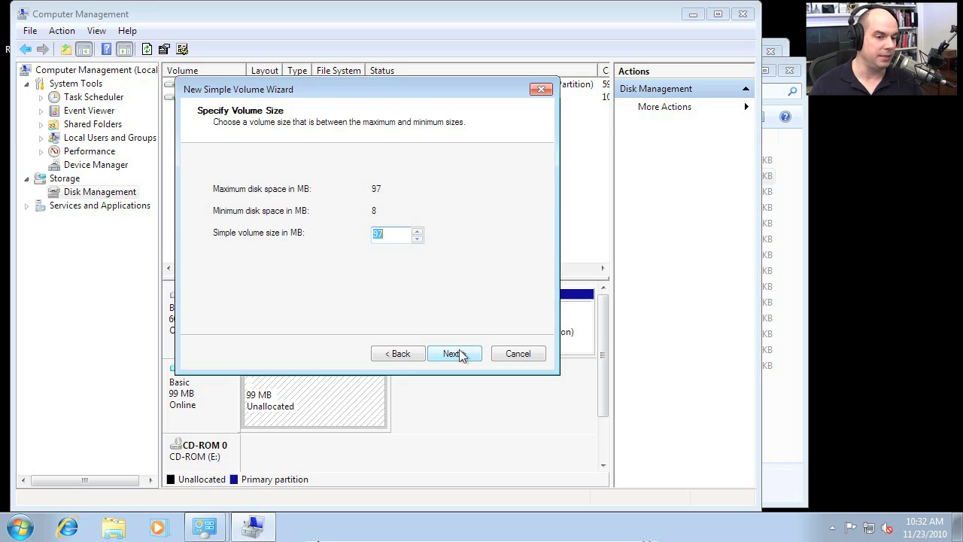
click(455, 354)
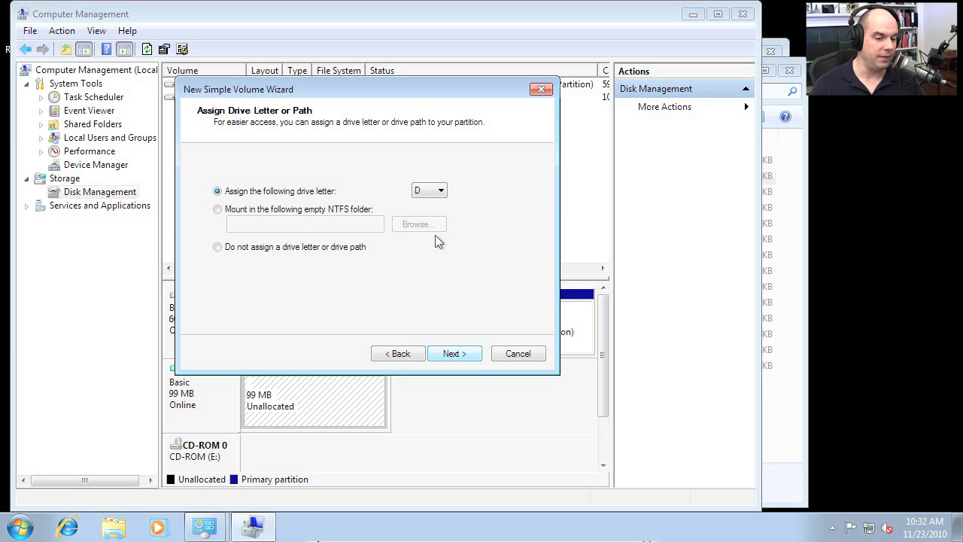
click(464, 352)
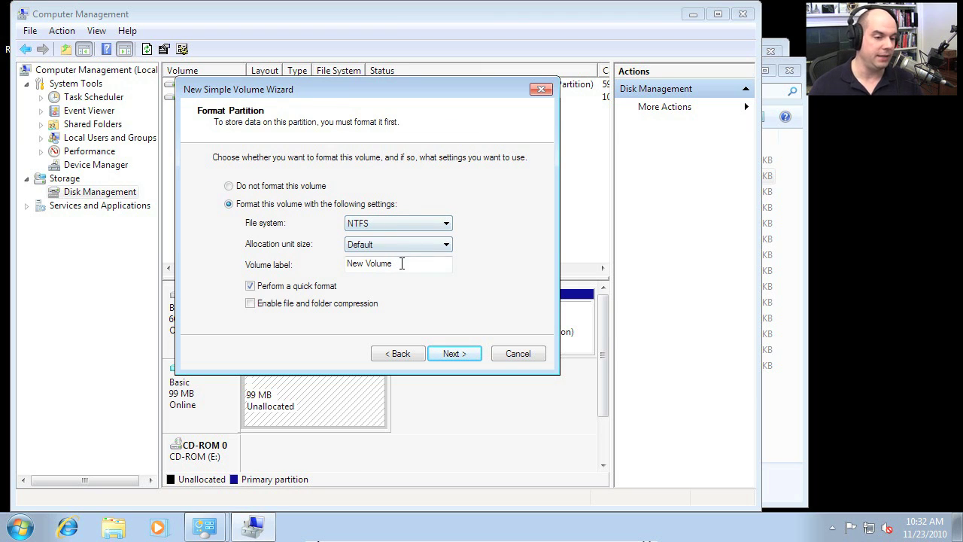
drag(399, 263, 317, 263)
text(Test)
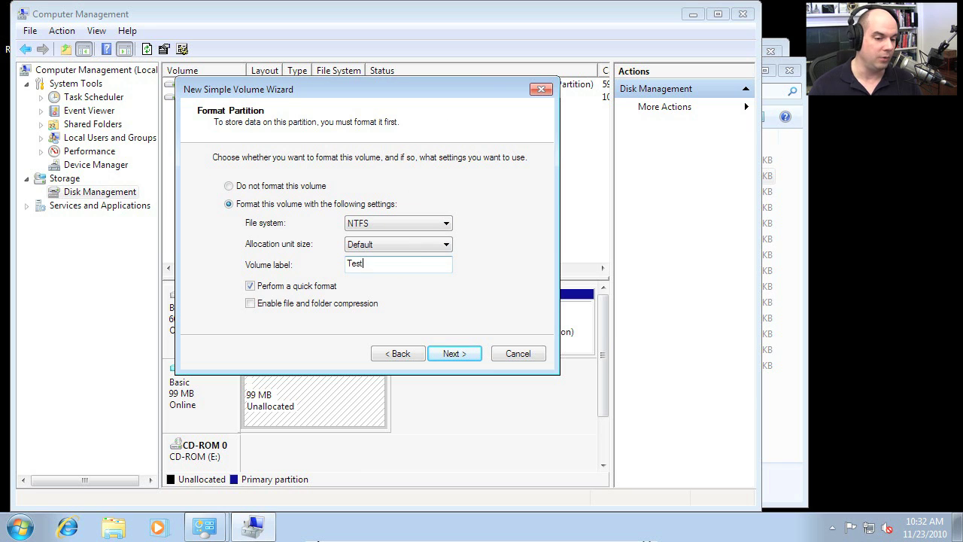
click(467, 353)
click(455, 354)
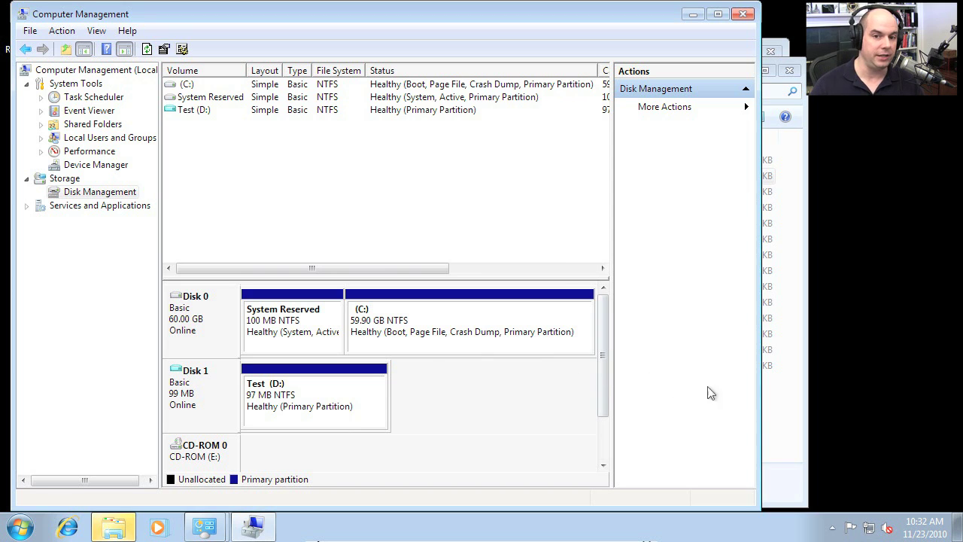
Close the Administrative Tools window and examine the new Test (D:) volume and its listing among the computer's drives.
click(776, 430)
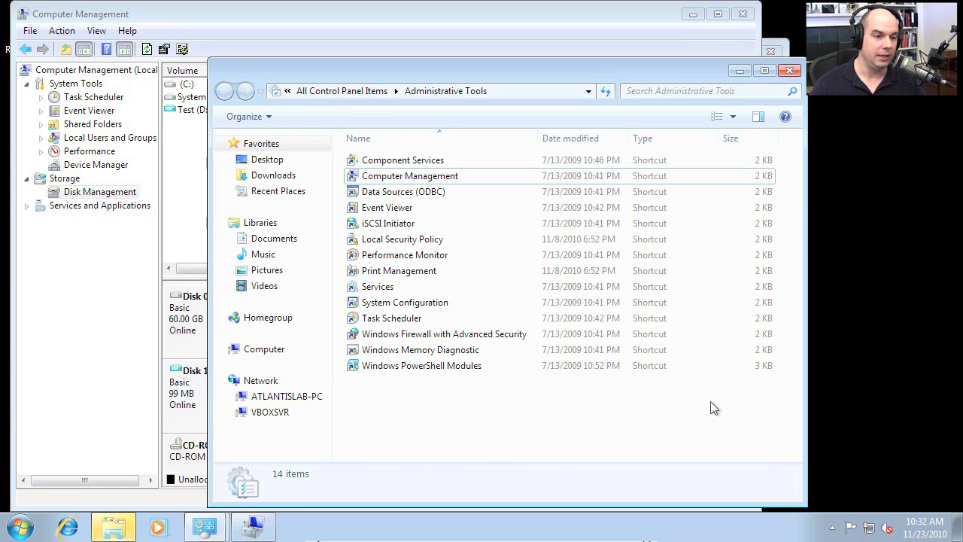
click(789, 70)
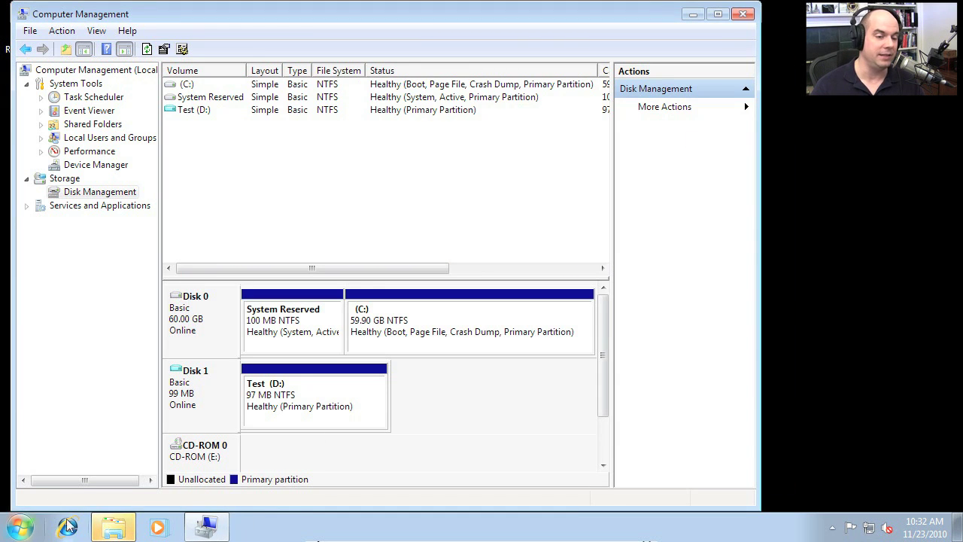
click(107, 529)
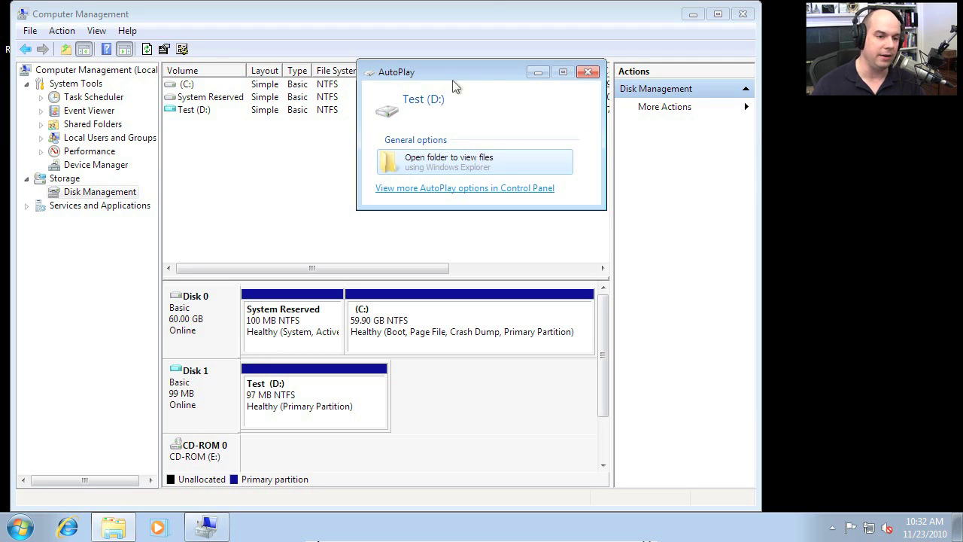
click(472, 158)
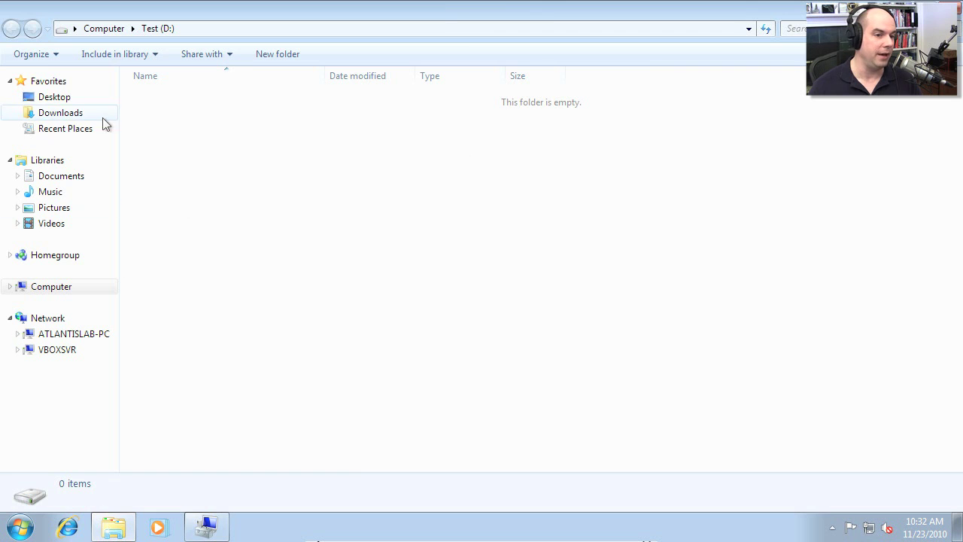
click(117, 28)
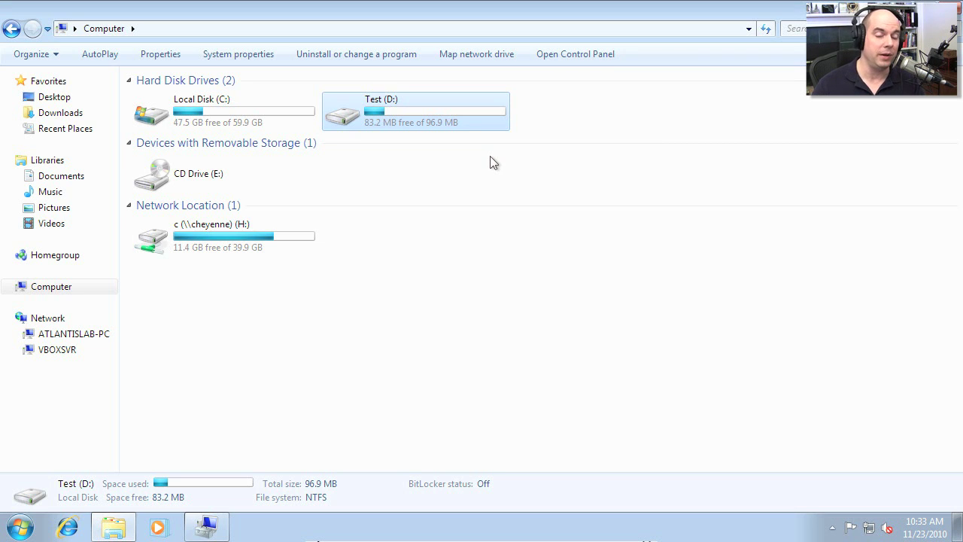
double_click(454, 120)
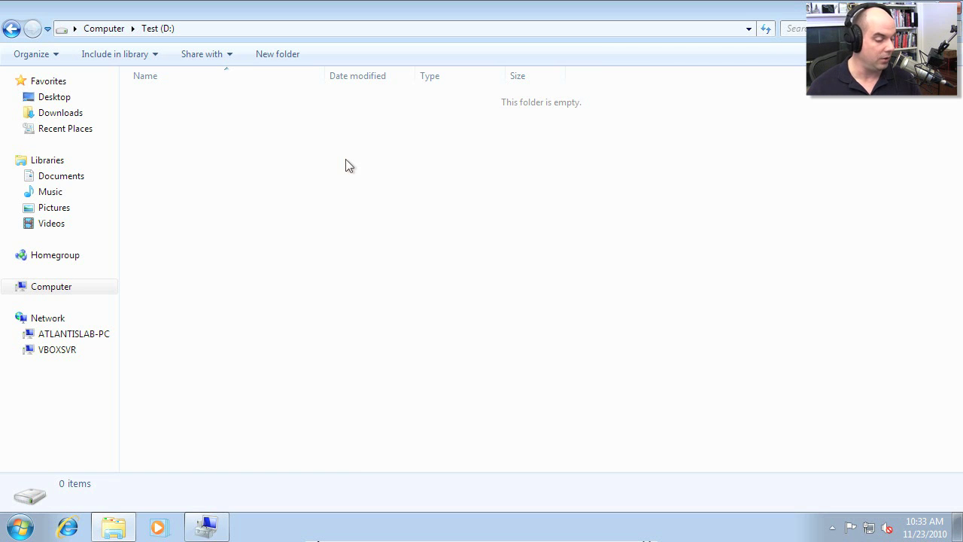
Switch to Computer Management and detach the Disk 1 virtual hard disk C:\vhd\test.vhd without deleting its file.
mouse_move(191, 530)
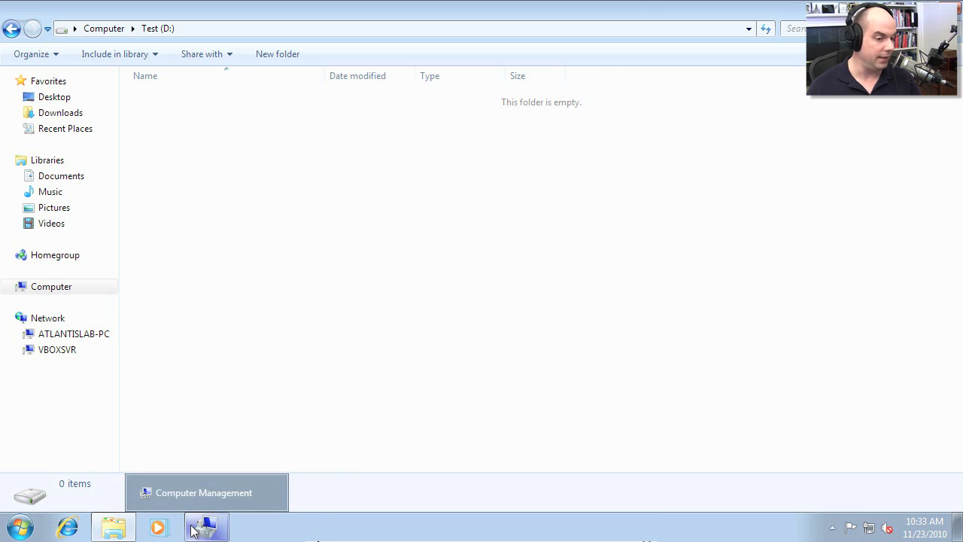
click(191, 530)
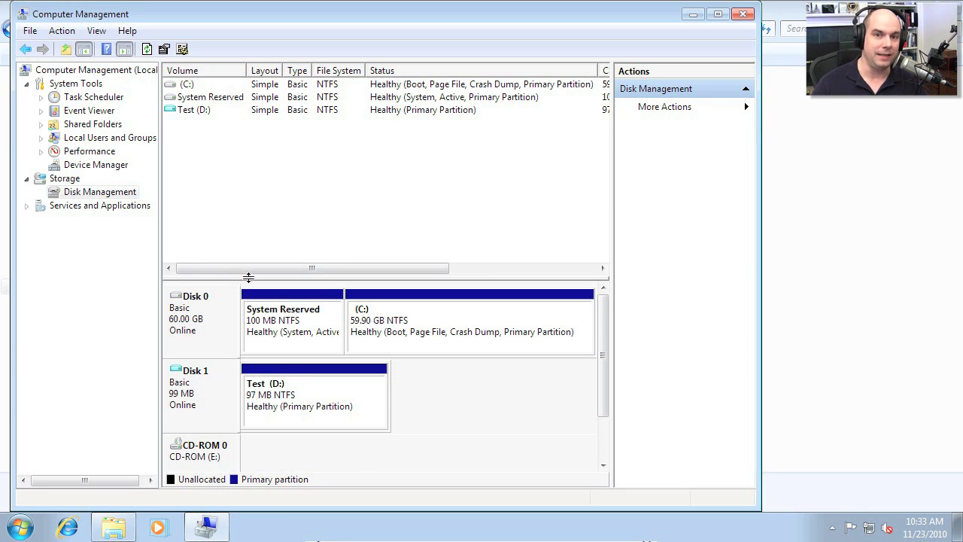
right_click(223, 389)
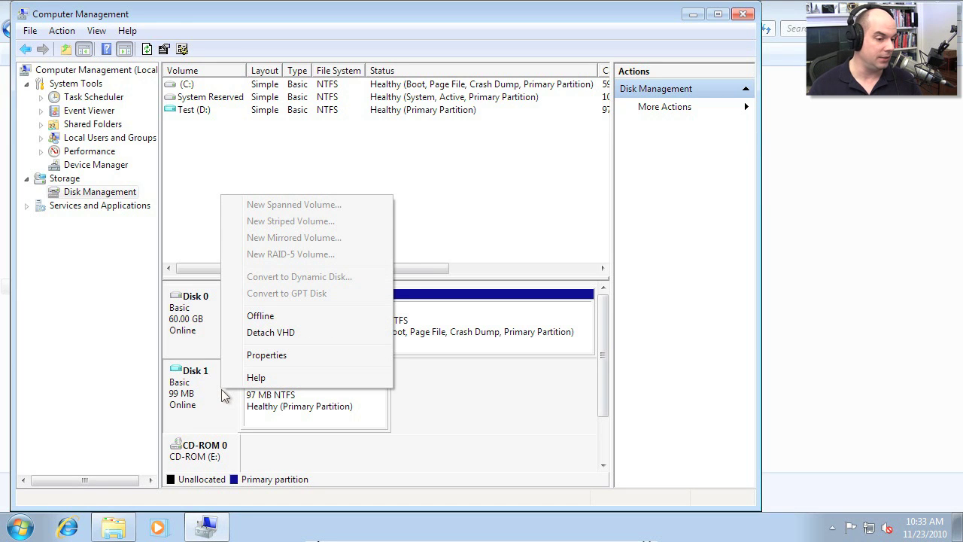
click(286, 336)
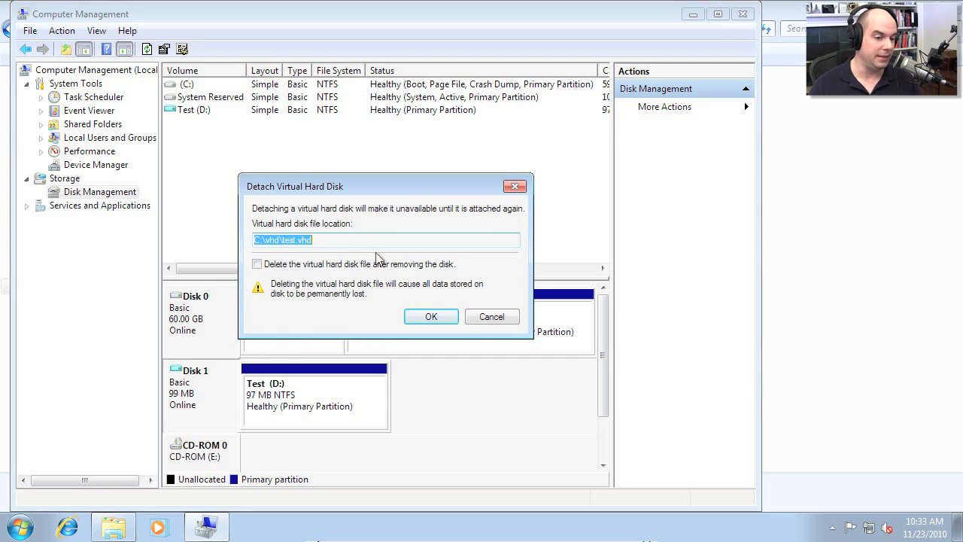
click(435, 318)
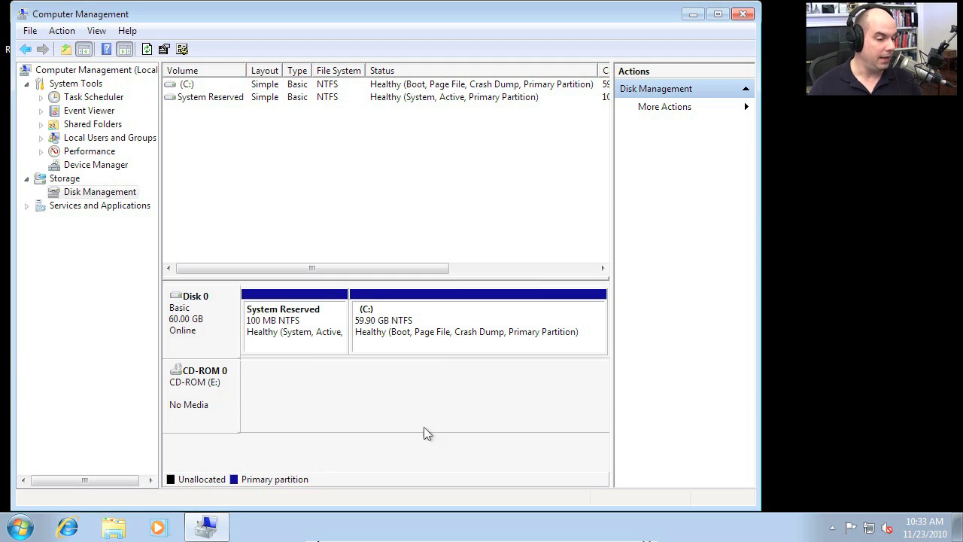
Switch to Windows Explorer, check the computer's drive list and locate test.vhd in the C:\vhd folder.
click(113, 527)
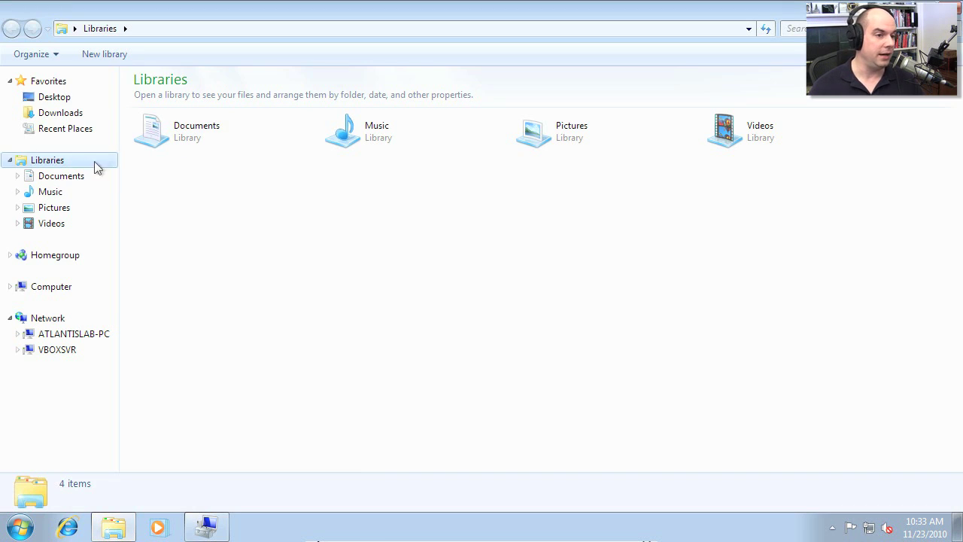
click(55, 286)
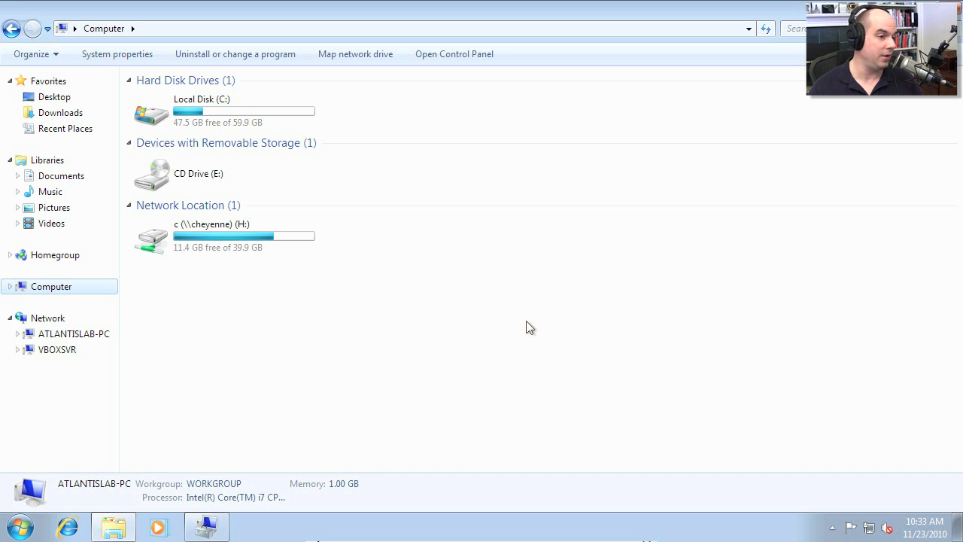
double_click(275, 102)
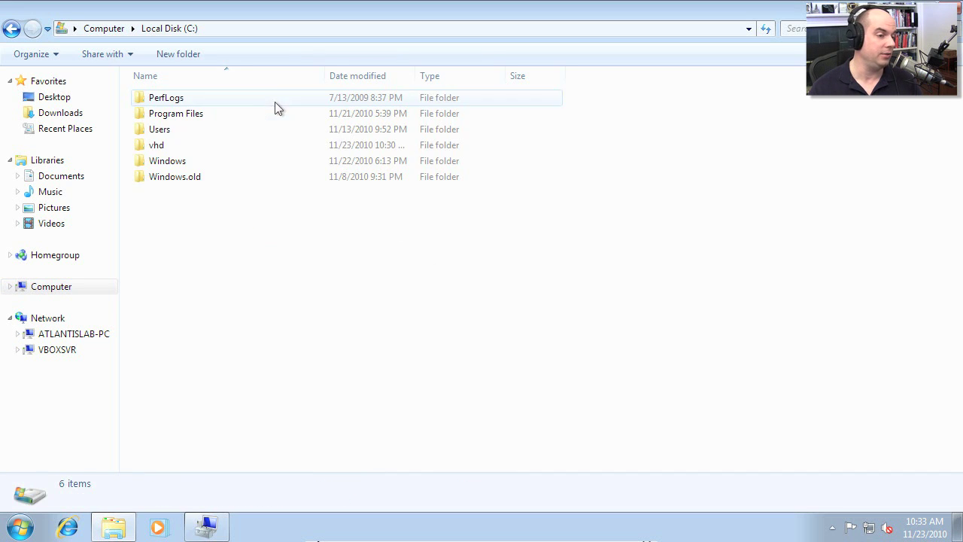
double_click(172, 144)
click(170, 102)
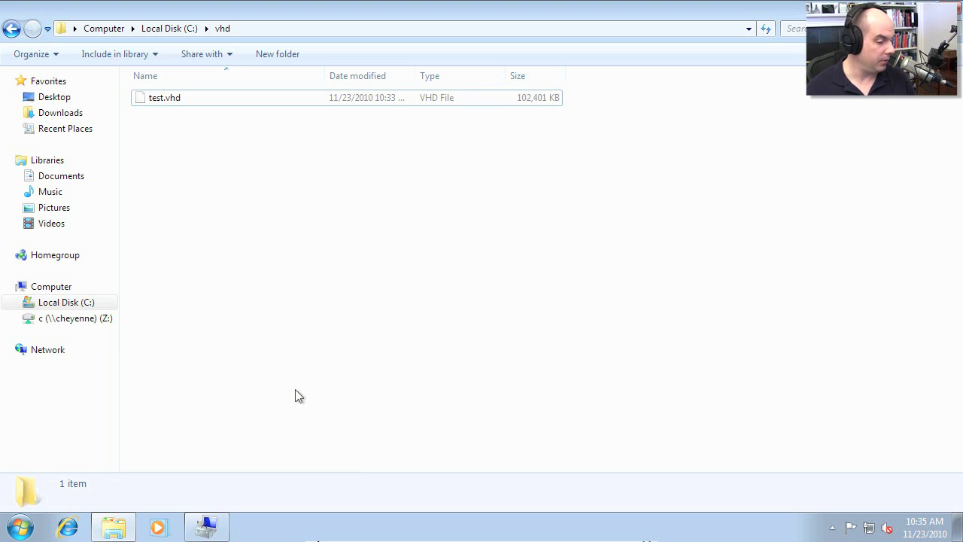
Open a Command Prompt (cmd) with administrator rights and move its window toward the upper part of the desktop.
click(21, 527)
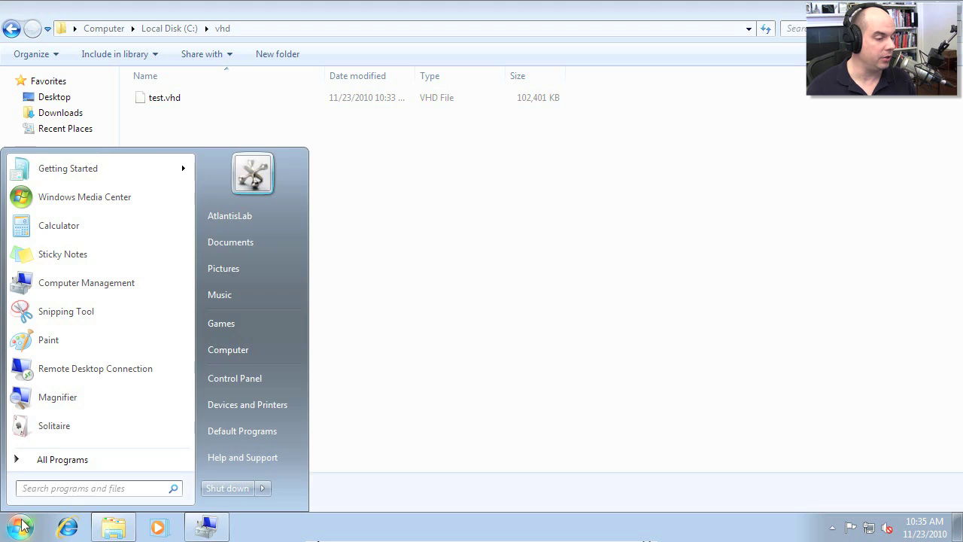
text(cmd)
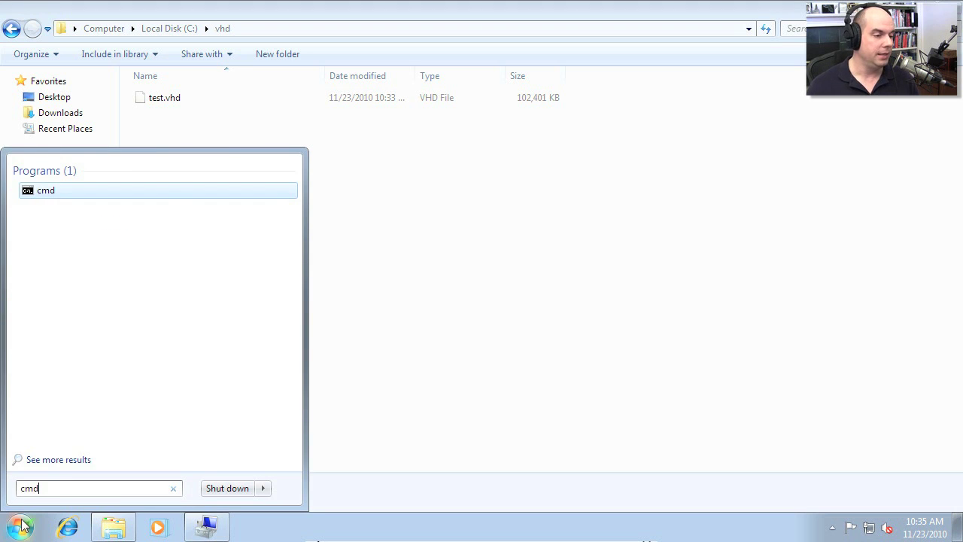
key(ctrl+shift+Return)
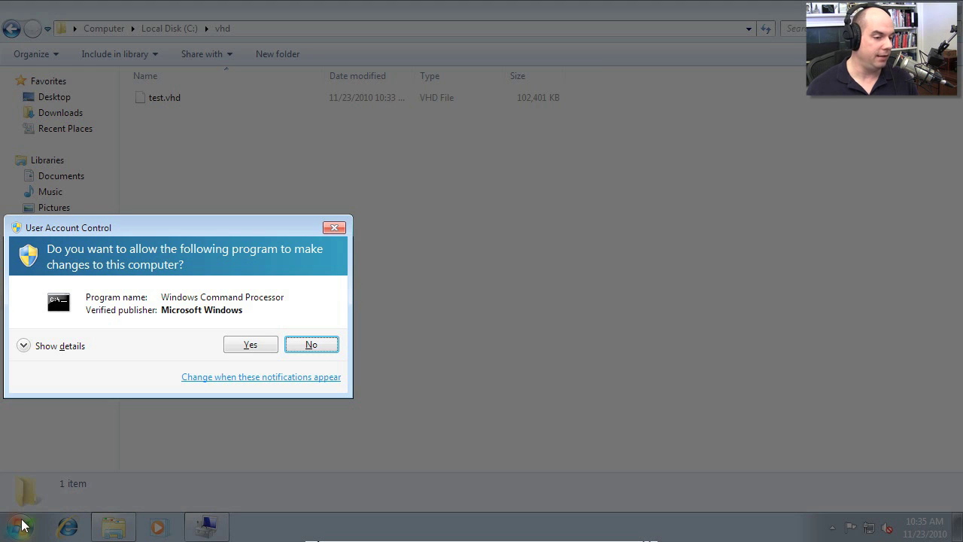
click(246, 345)
drag(325, 125, 256, 76)
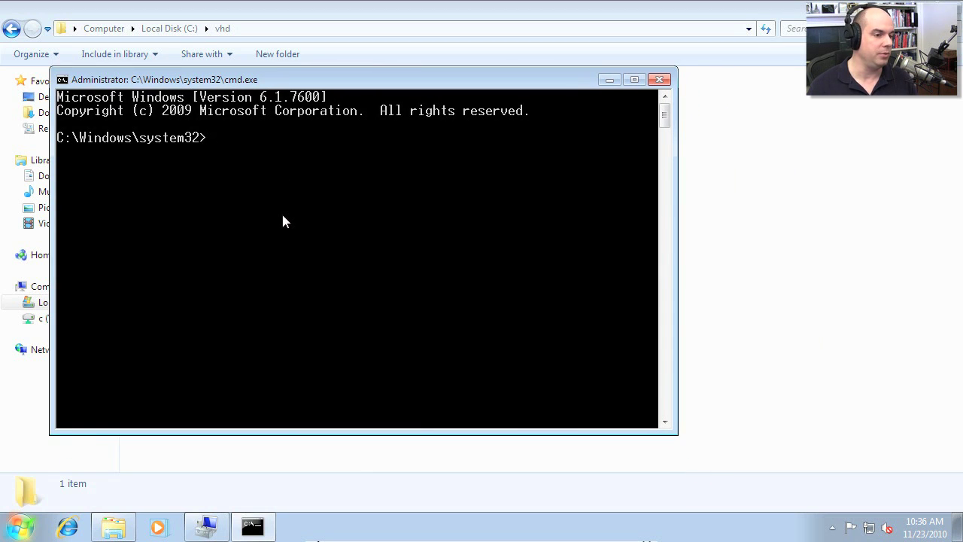
Change the working directory to \vhd with cd\vhd and list its contents with dir.
text(cd\)
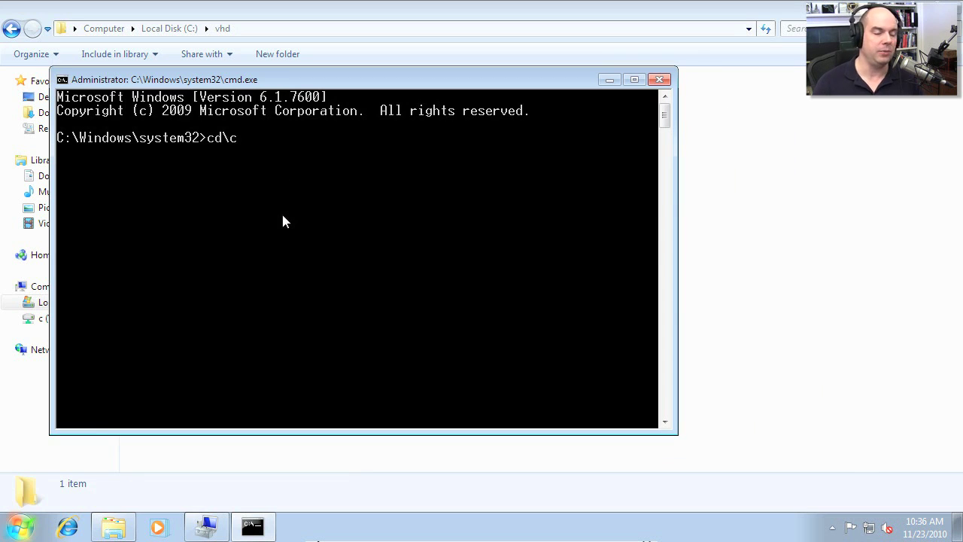
text(vhd)
key(Return)
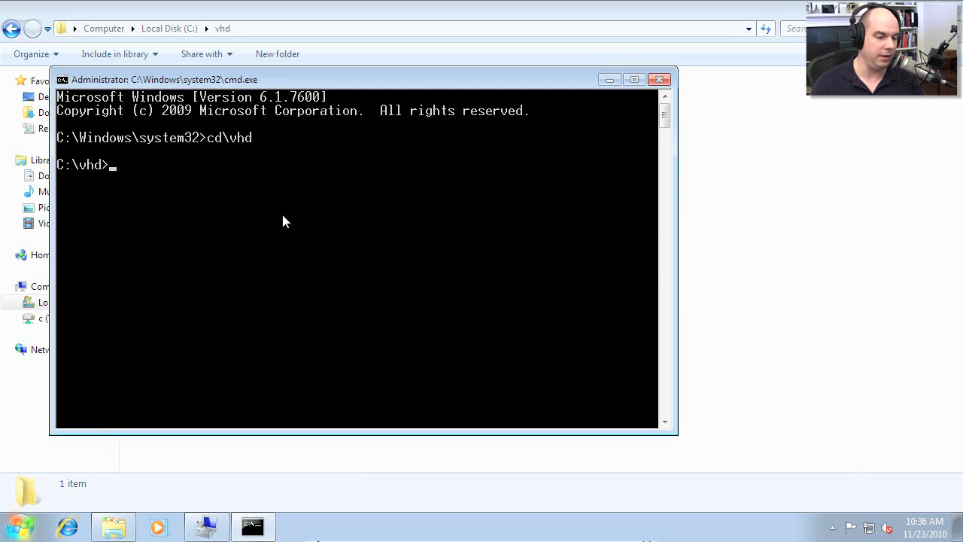
text(dir)
key(Return)
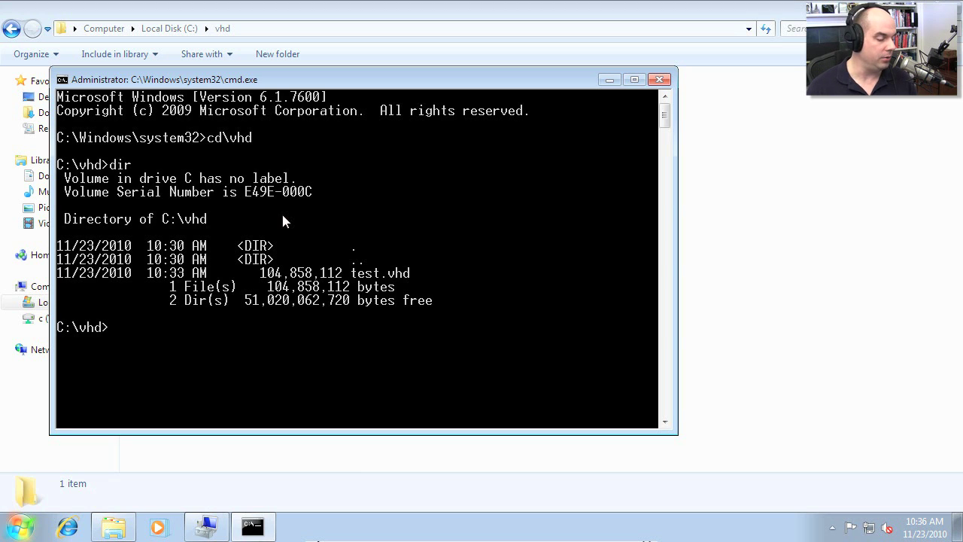
Start diskpart and display its list of available commands with ?
text(dis)
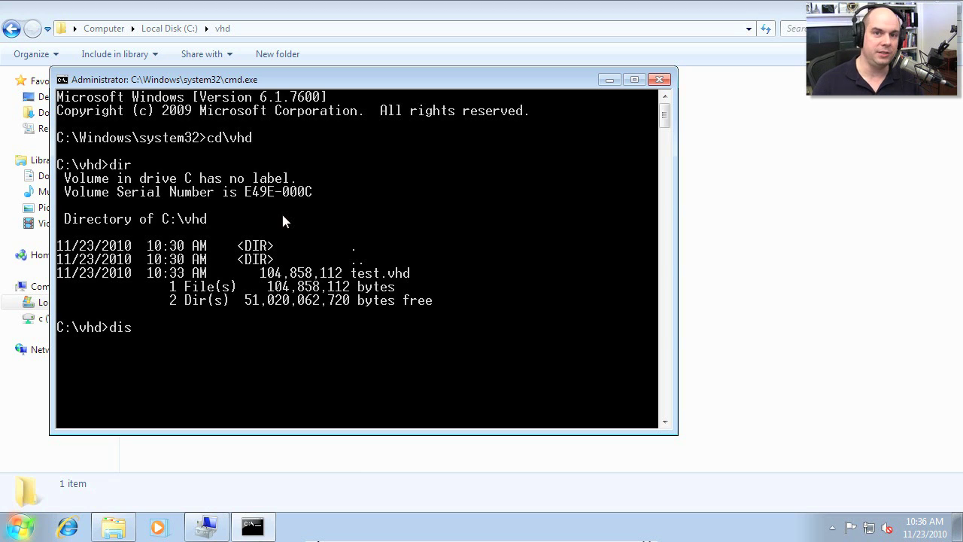
text(kpart)
key(Return)
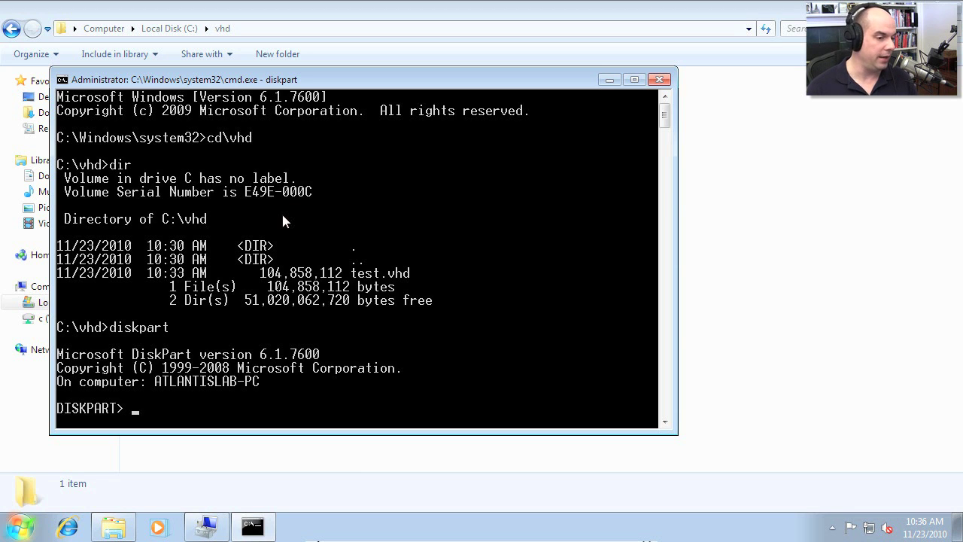
text(?)
key(Return)
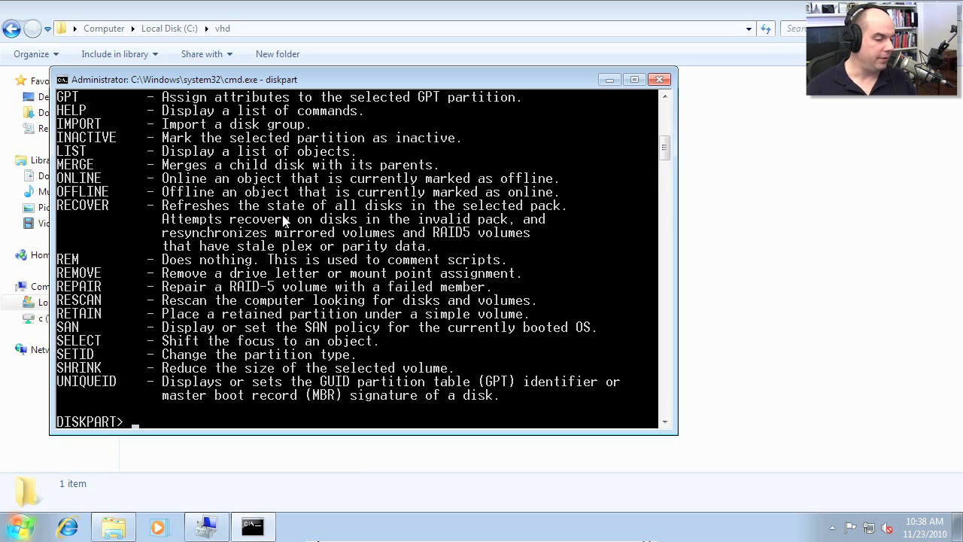
Create a fixed virtual disk in DiskPart with create vdisk file=c:\vhd\win7lab2.vhd maximum=20000 type=fixed.
text(create)
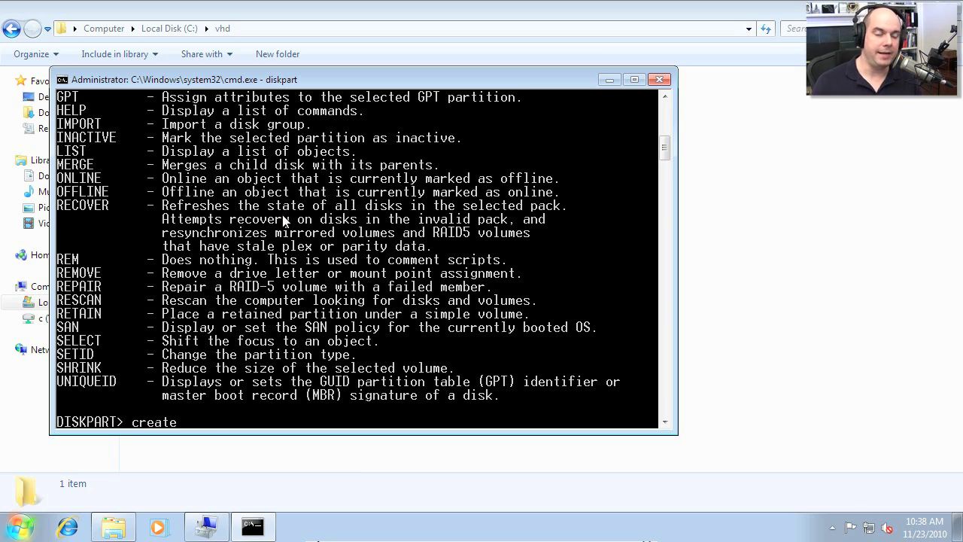
text( vdisk )
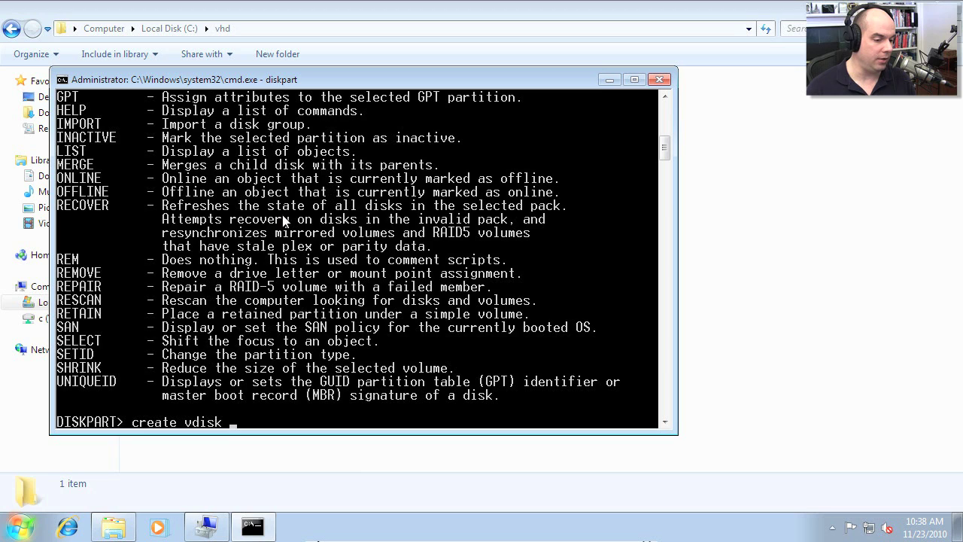
text(file=c:\vhd\)
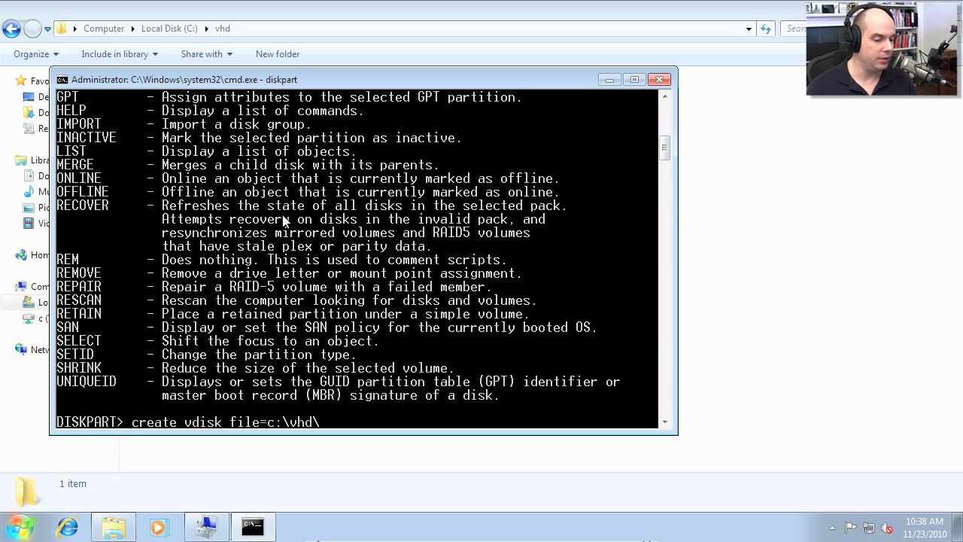
text(win7lab2.vhd)
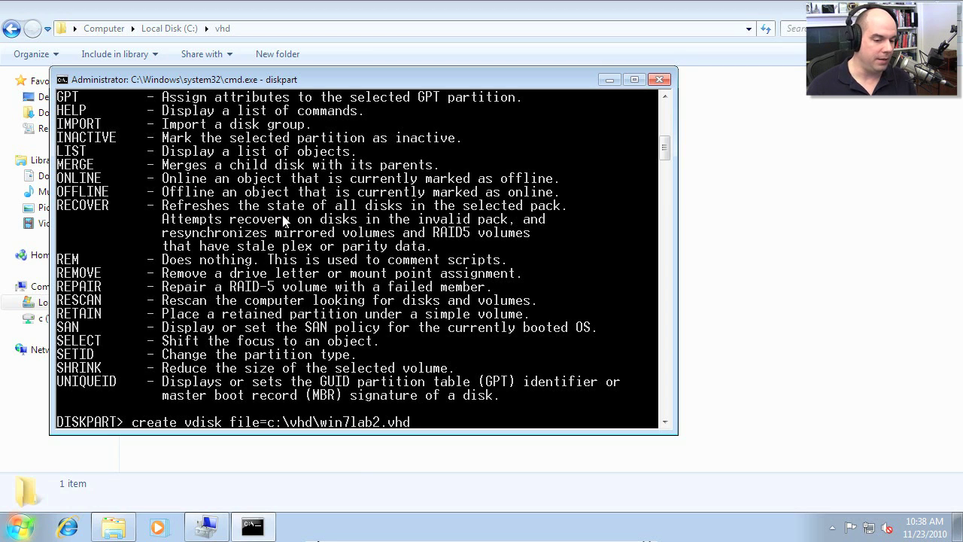
text(maximum=20000)
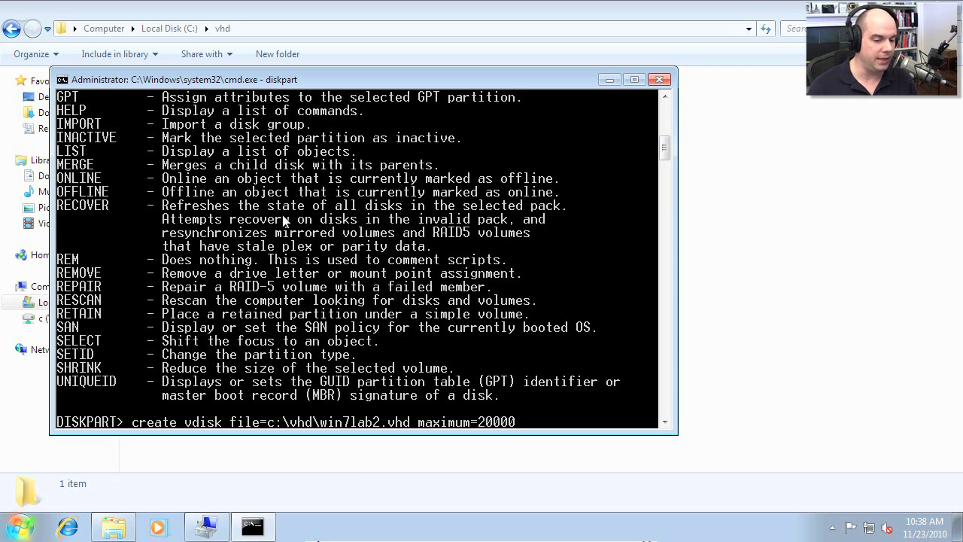
text(type)
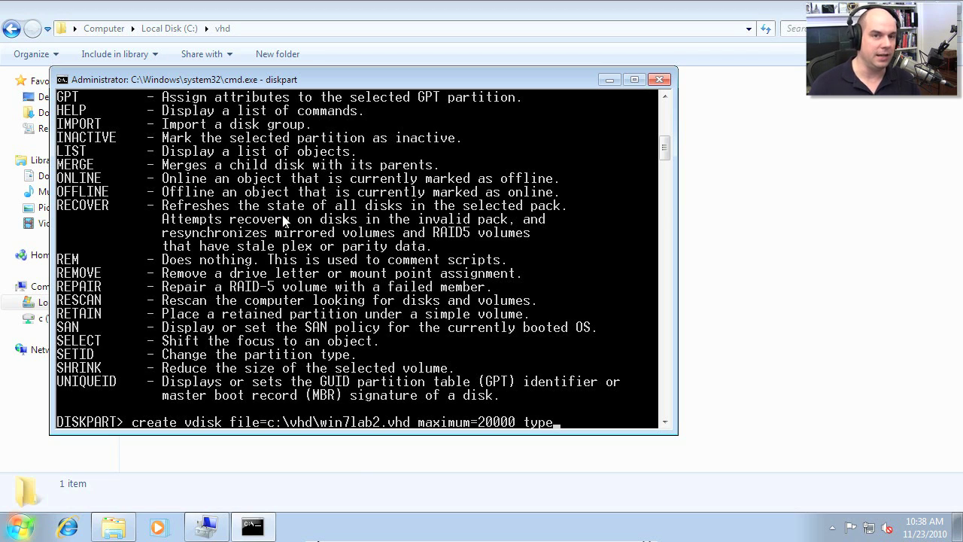
text(=fixed)
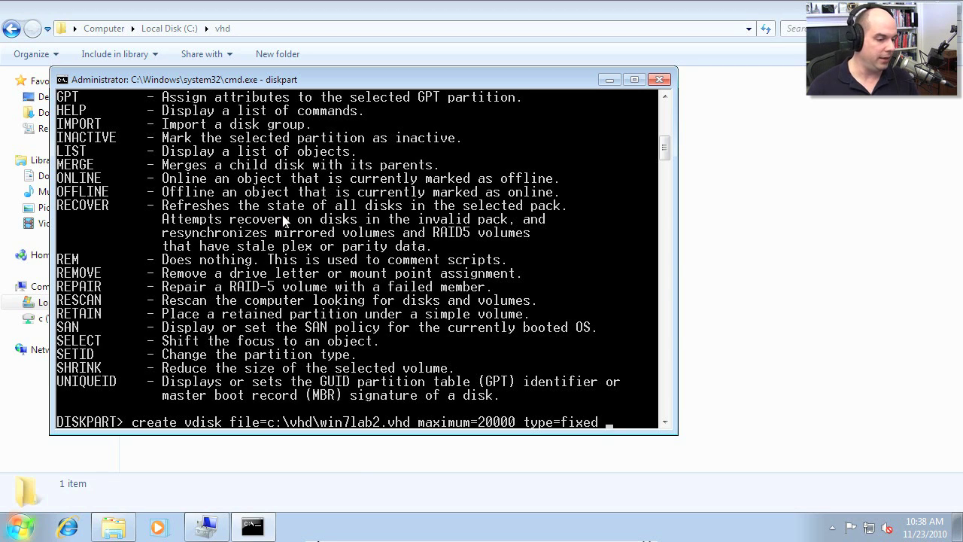
key(Return)
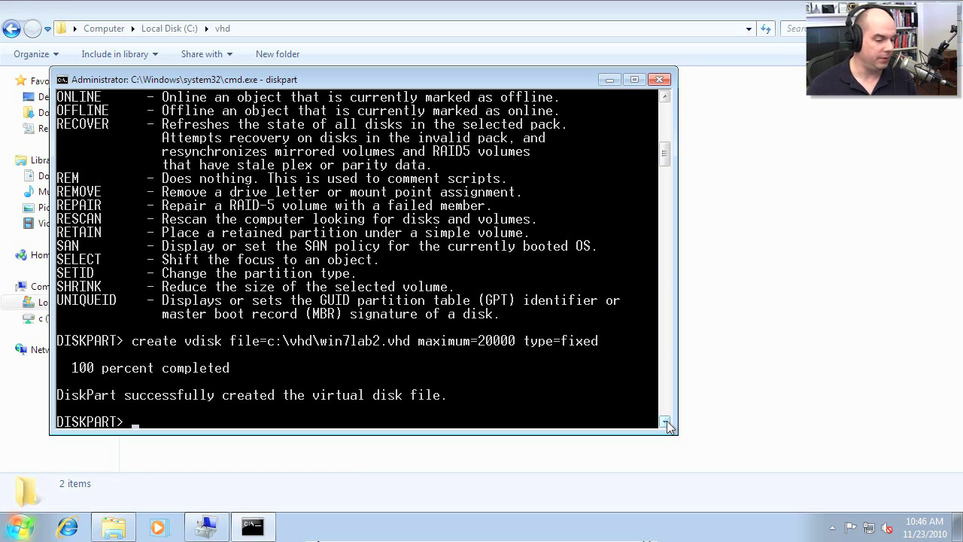
Switch to Windows Explorer and check the full size of win7lab2.vhd in the vhd folder, widening the Size column.
click(127, 527)
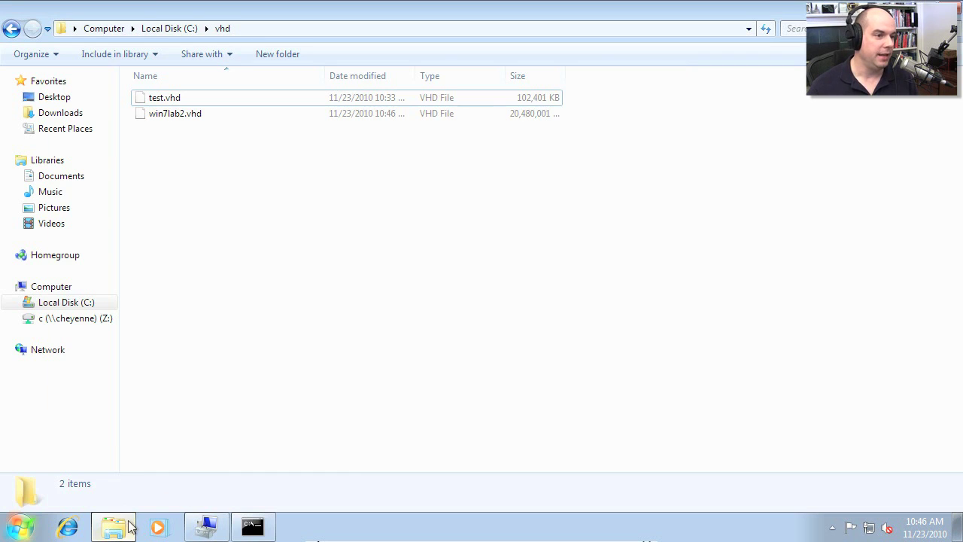
click(177, 122)
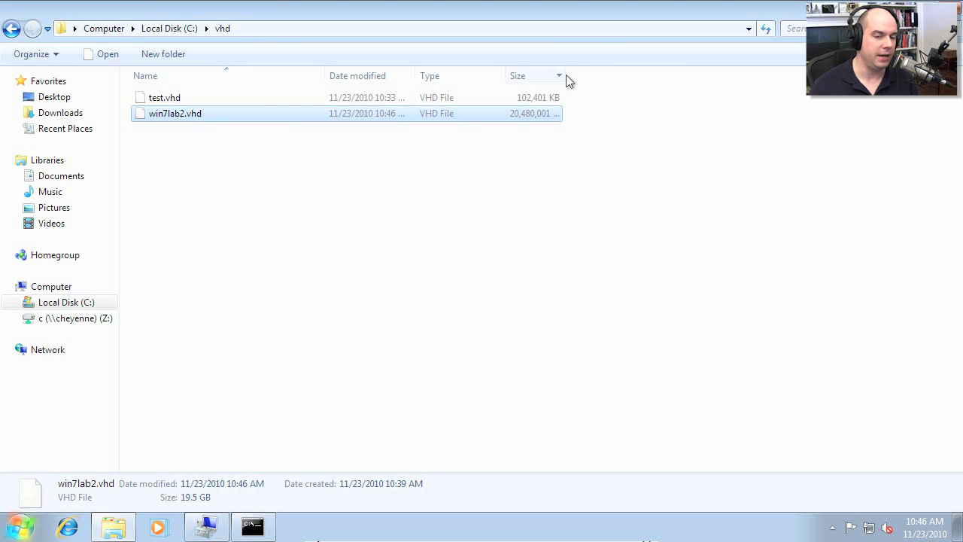
drag(567, 74, 573, 75)
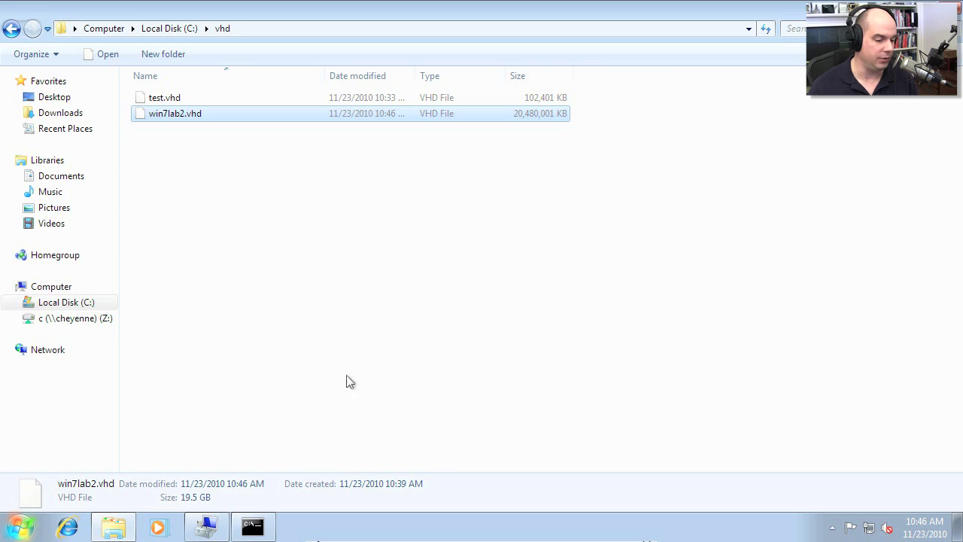
Return to the Command Prompt and list the computer's disks in DiskPart with list disk.
click(252, 526)
text(list disk)
key(Return)
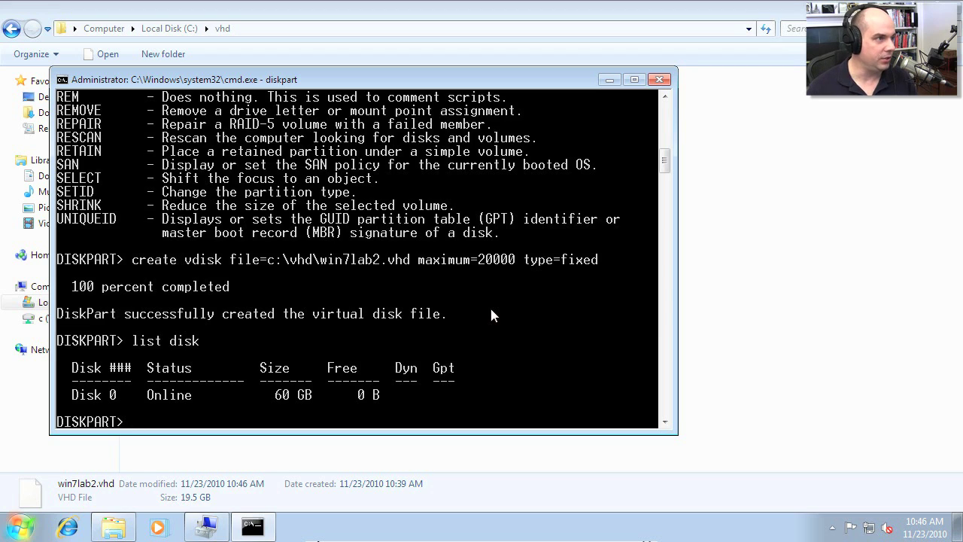
Select the virtual disk with select vdisk file=c:\vhd\win7lab2.vhd and run list disk again.
text(select vdisk file=c:\vhd\)
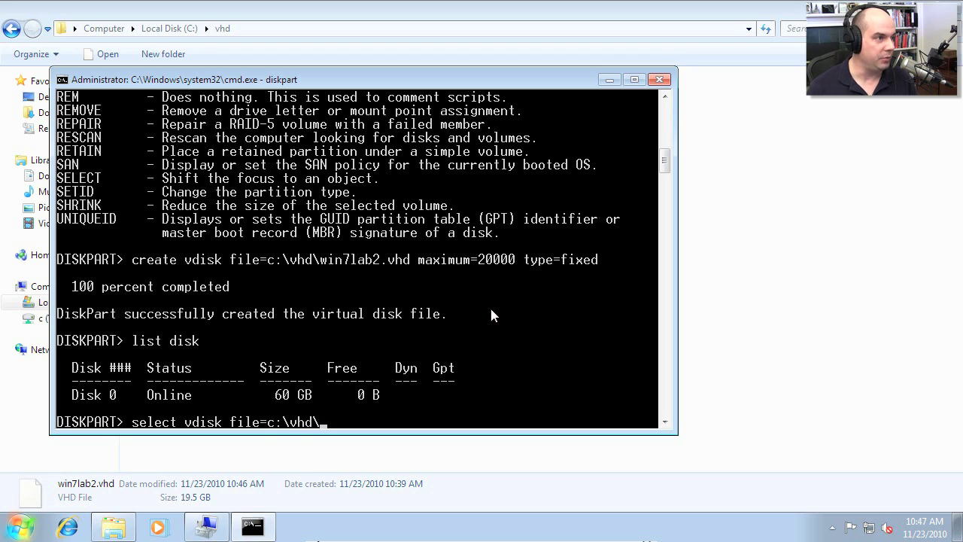
text(win7lab2.vhd)
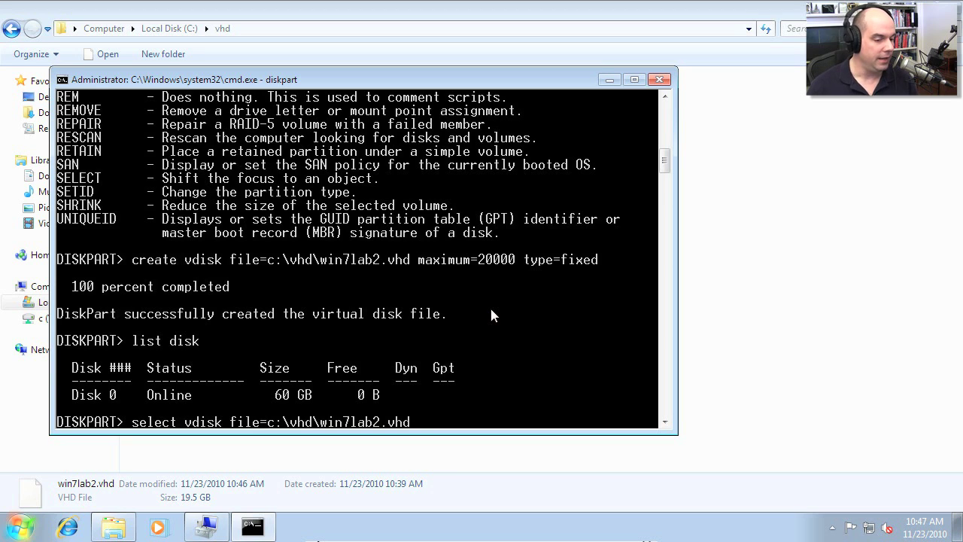
key(Return)
text(list disk)
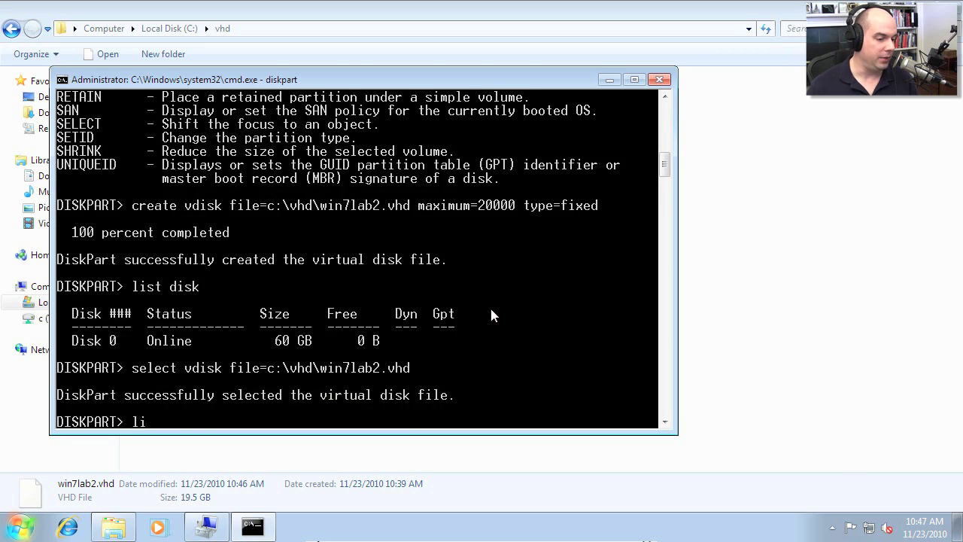
key(Return)
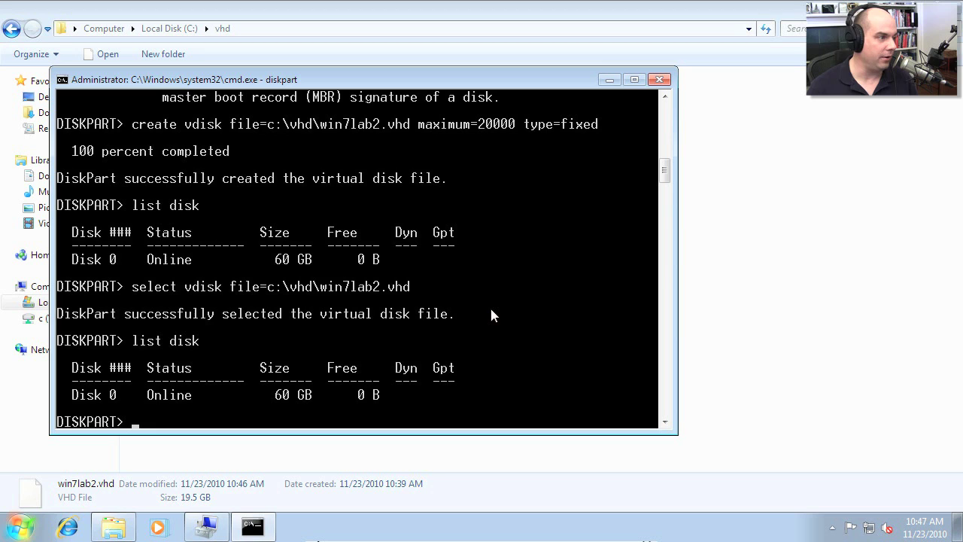
Attach the selected virtual disk in DiskPart with attach vdisk and list the computer's disks with list disk.
text(att)
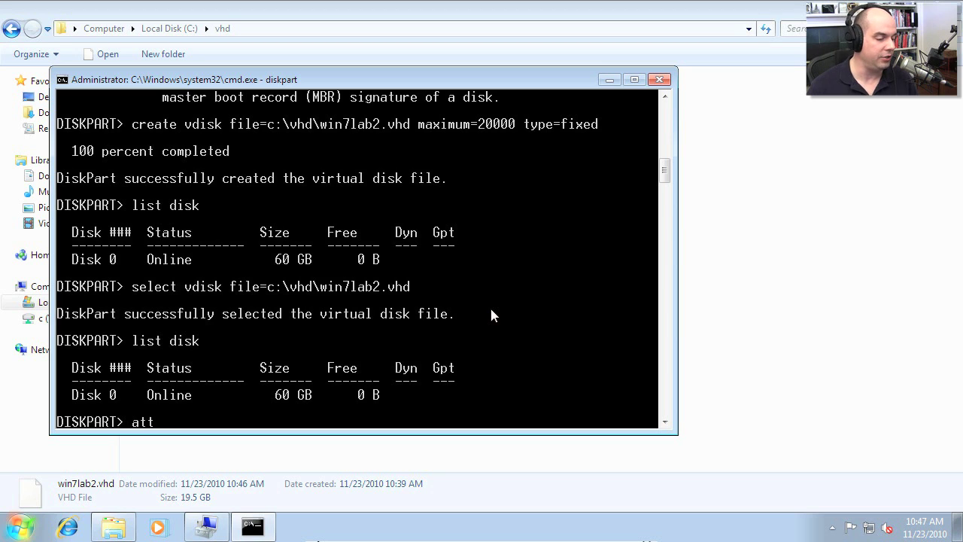
text(ach vdisk)
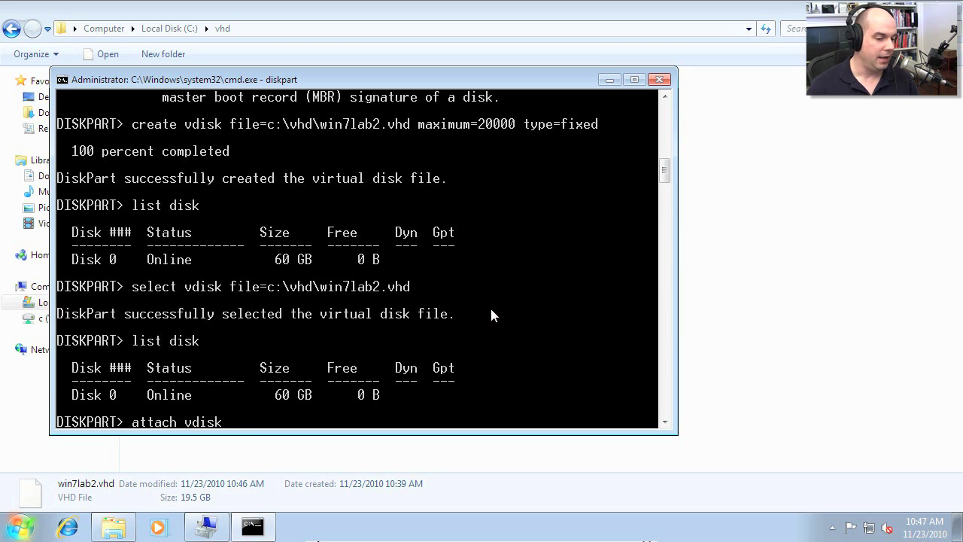
key(Return)
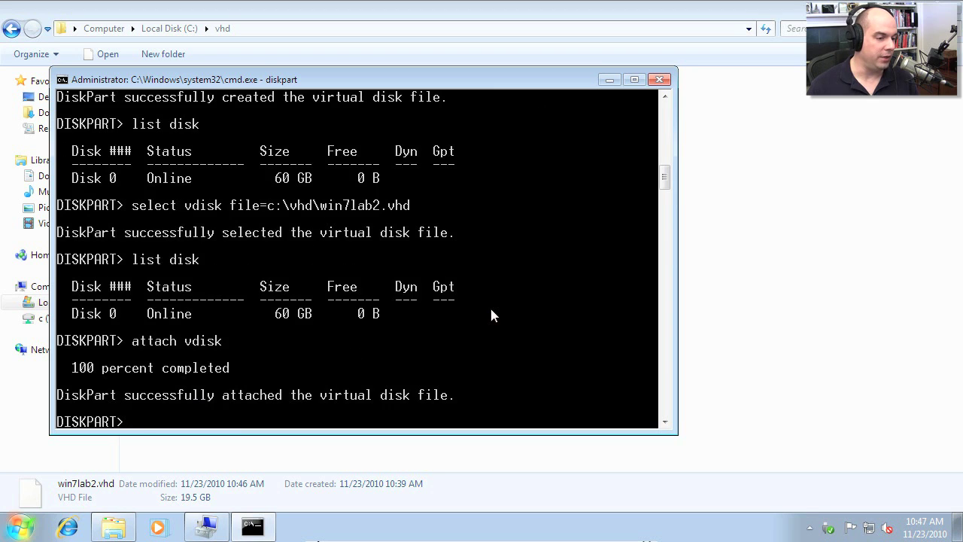
text(list disk)
key(Return)
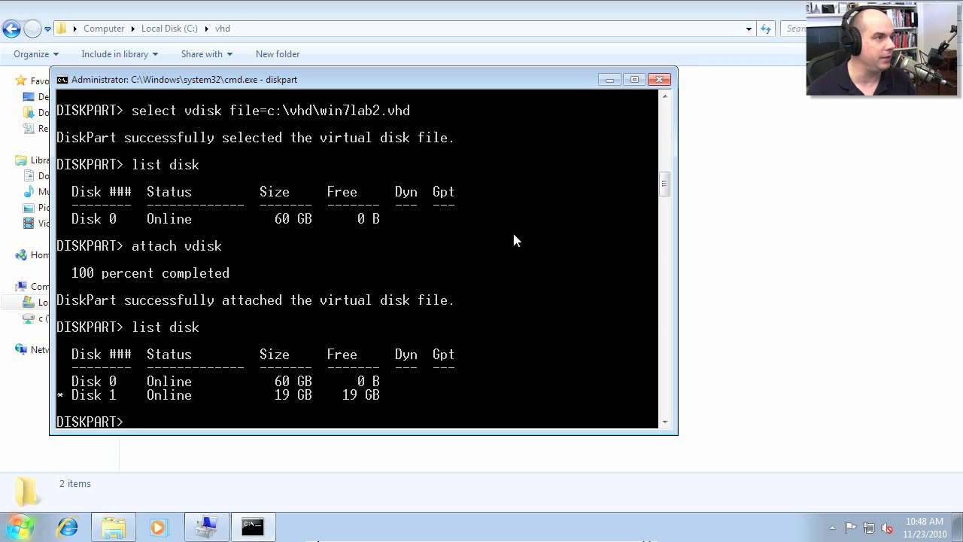
Create a primary partition on the attached virtual disk with create partition primary.
text(create p)
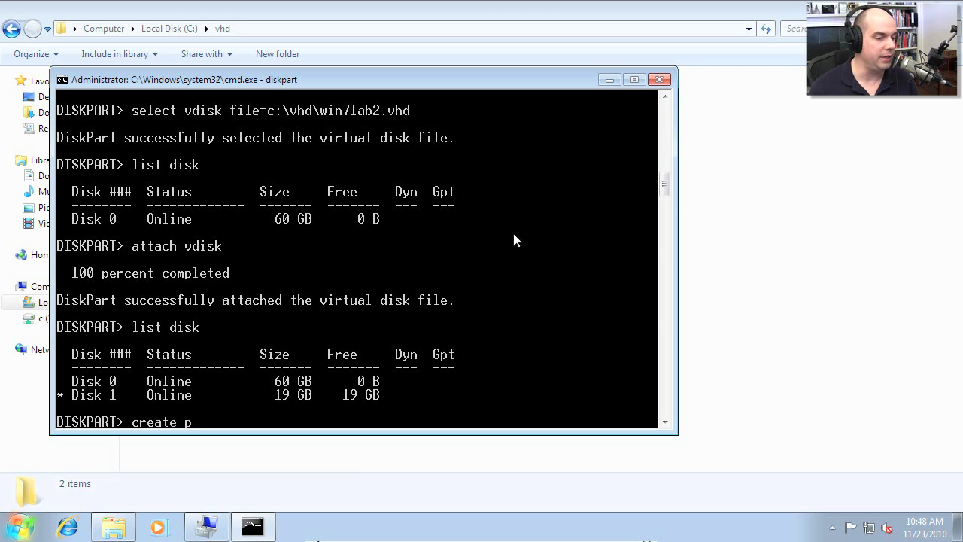
text(artition primary)
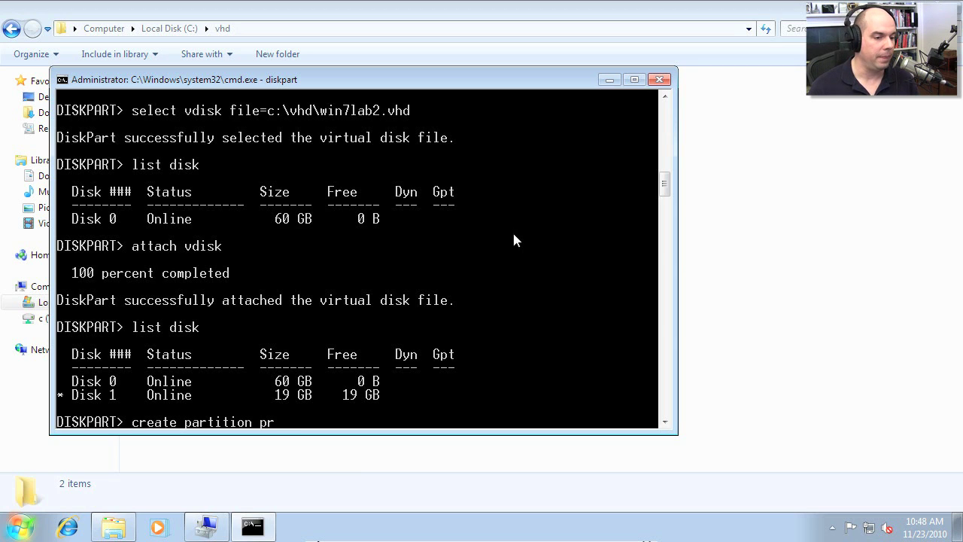
key(Return)
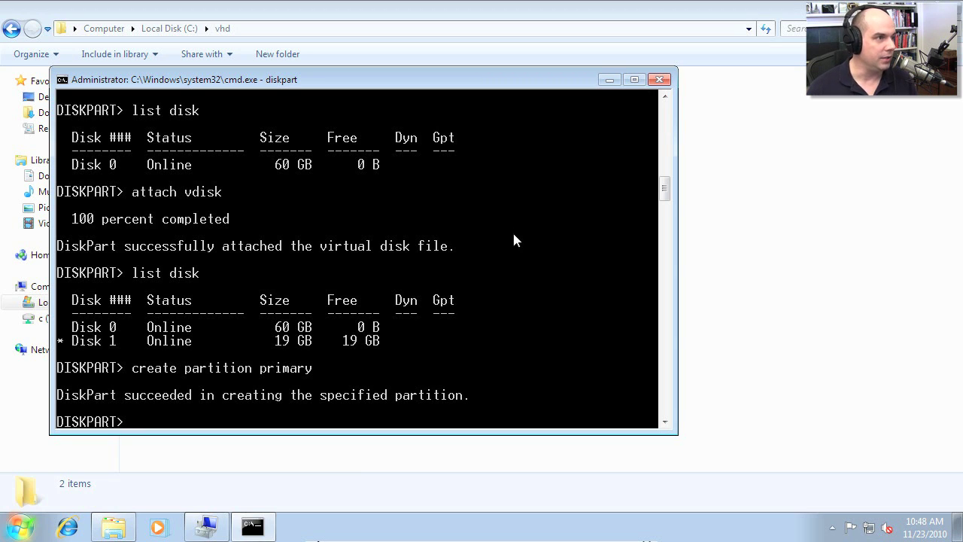
Quick-format the new partition as NTFS with the label Win7Lab2 using format fs=ntfs quick label=Win7Lab2.
text(format fs)
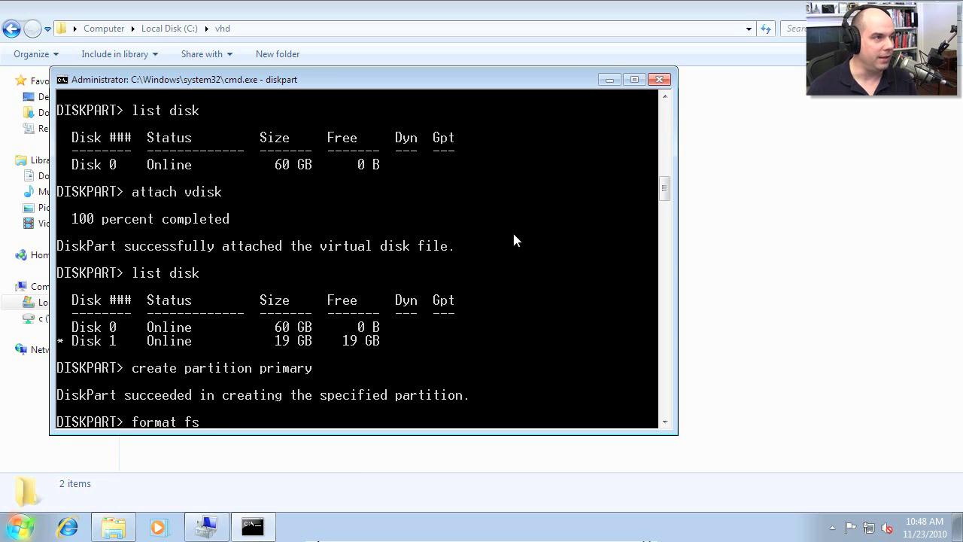
text(=ntfs)
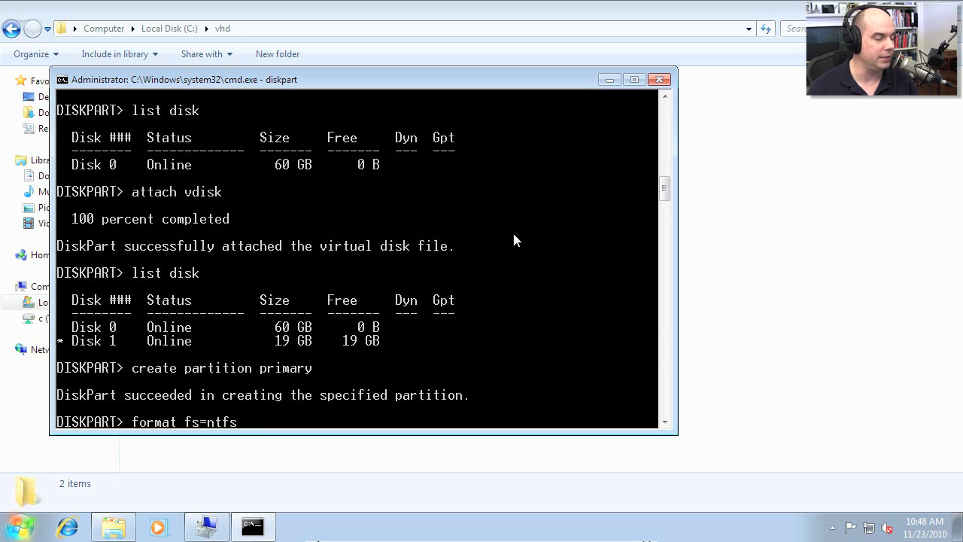
text( quick )
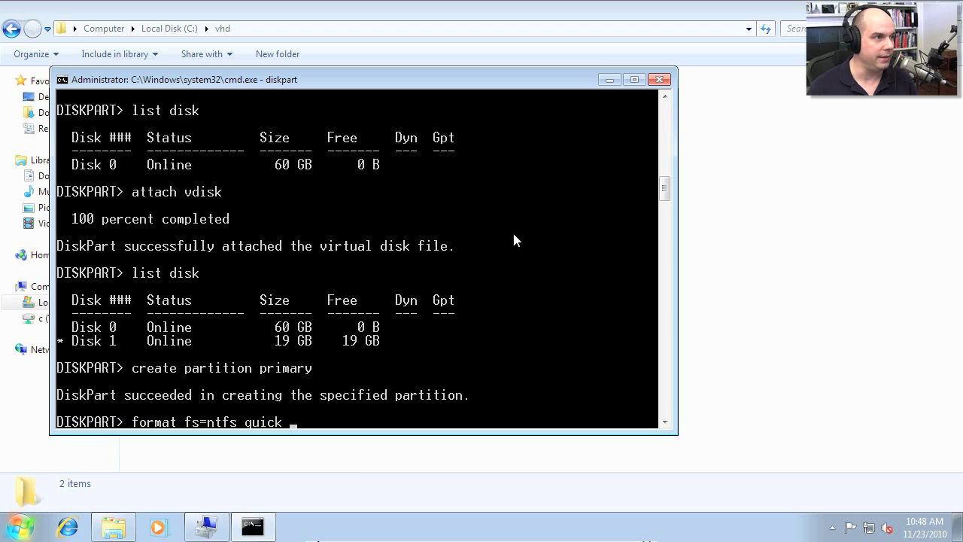
text(lab)
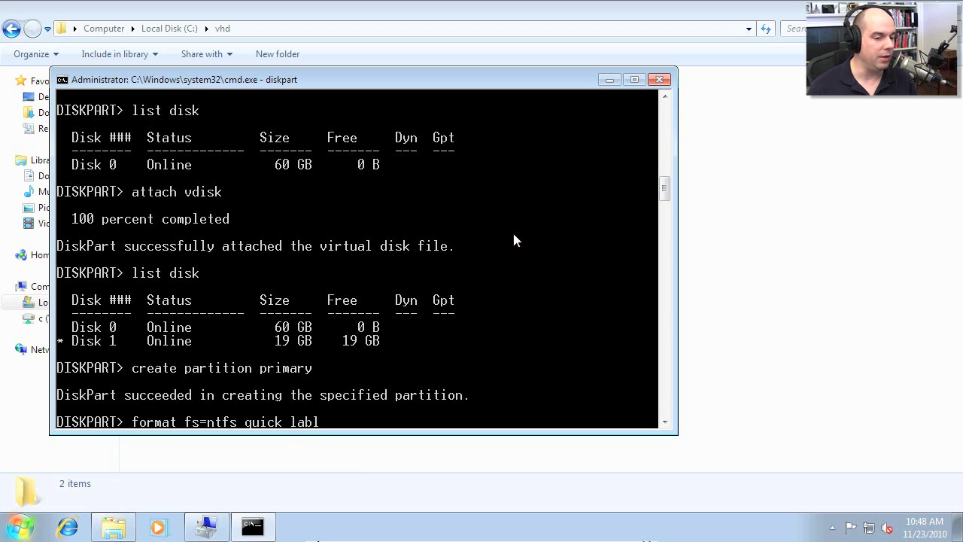
text(el=)
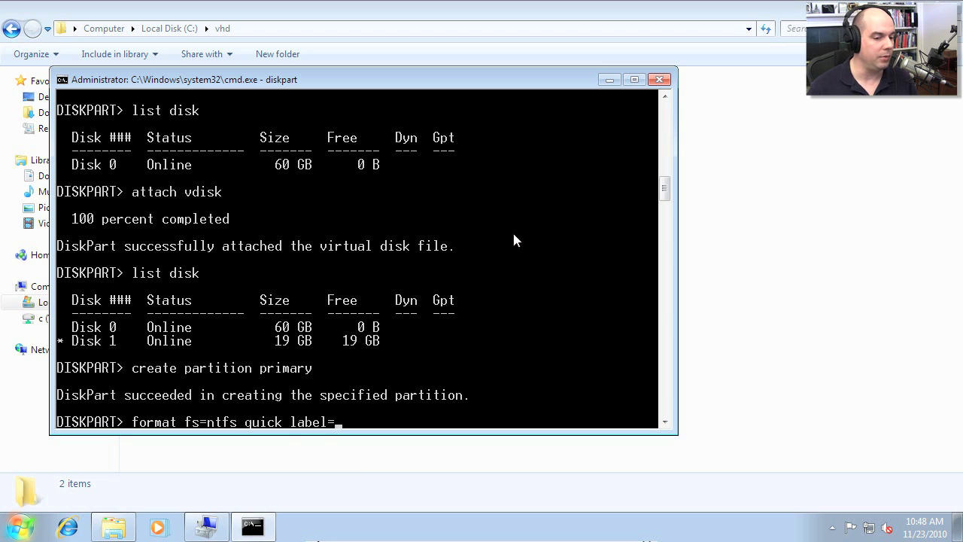
text(Win7Lab2)
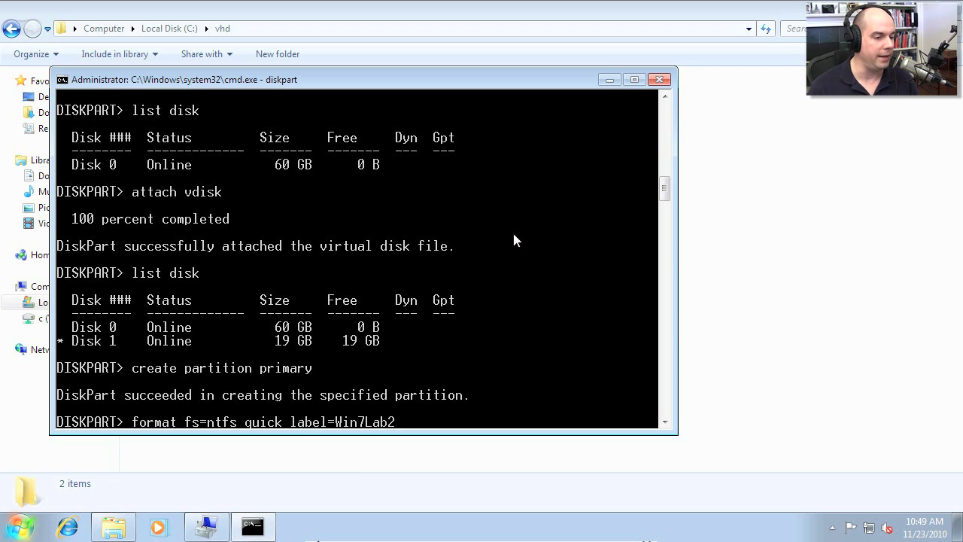
key(Return)
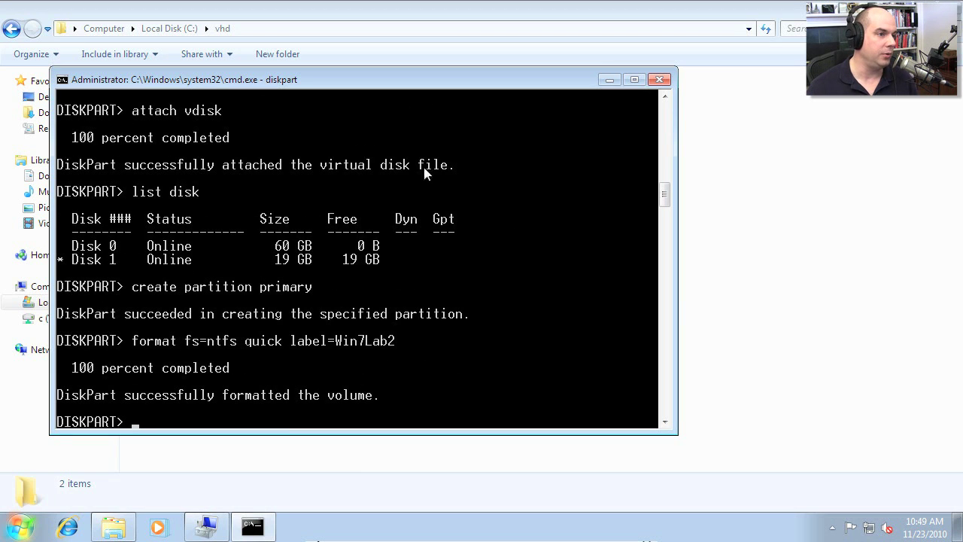
Check the Computer drives in Windows Explorer, return to the Command Prompt and give the volume drive letter J with assign letter=j.
click(102, 29)
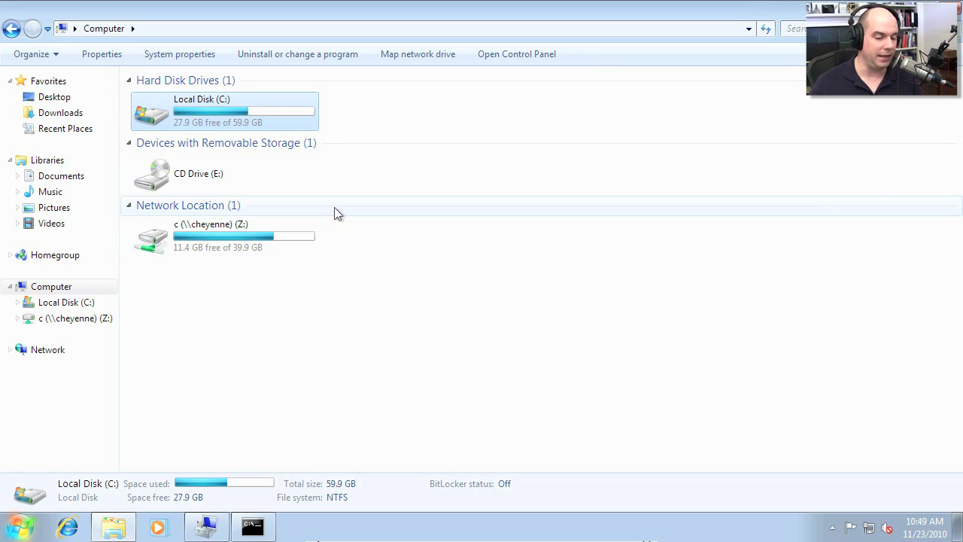
click(359, 369)
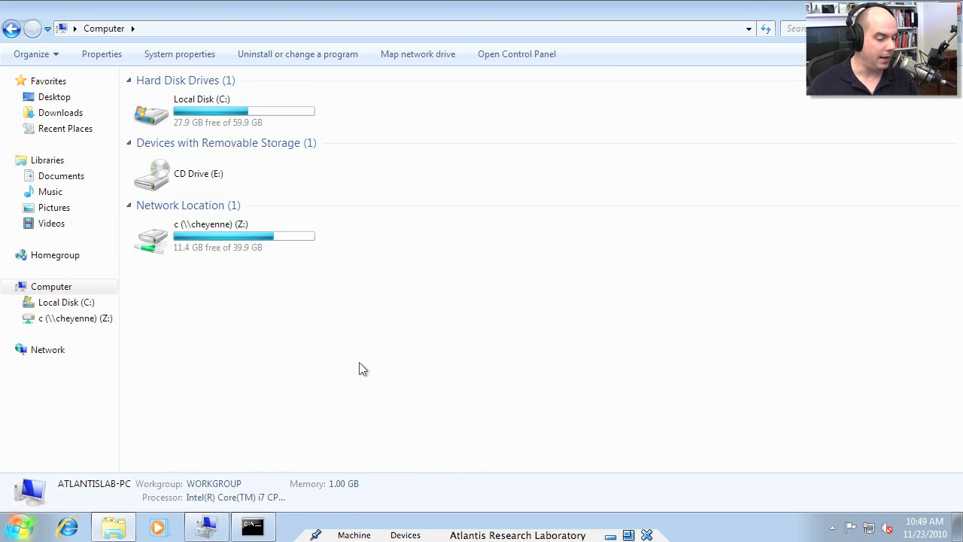
click(272, 528)
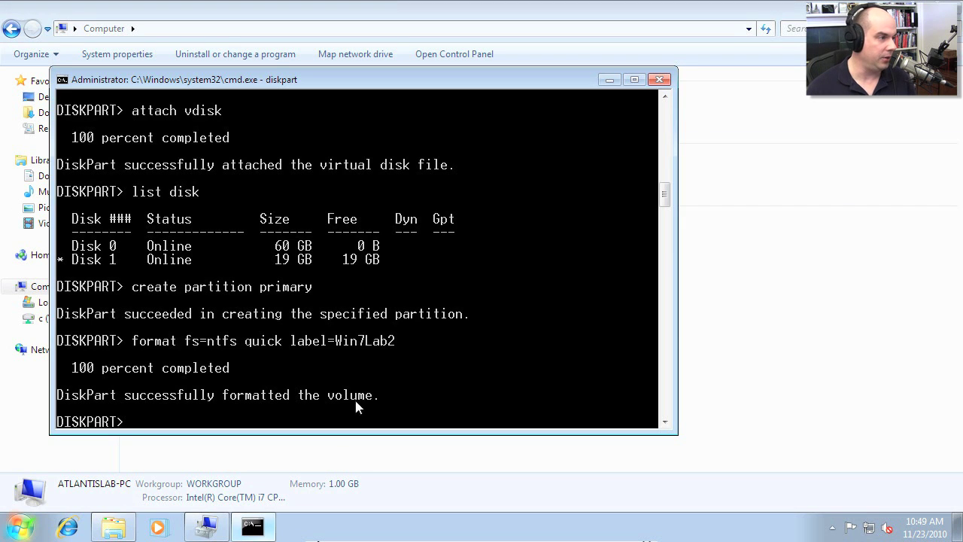
text(assi)
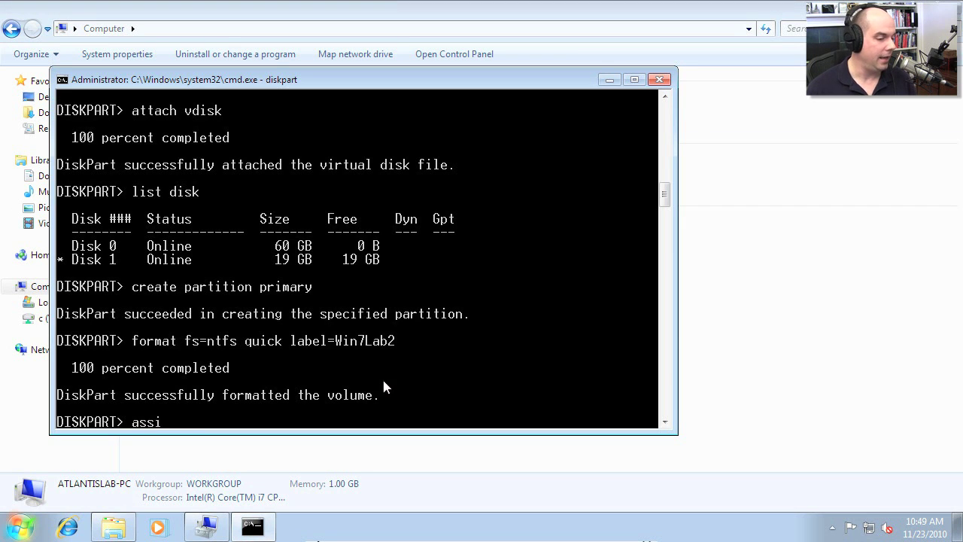
text(gn letter=)
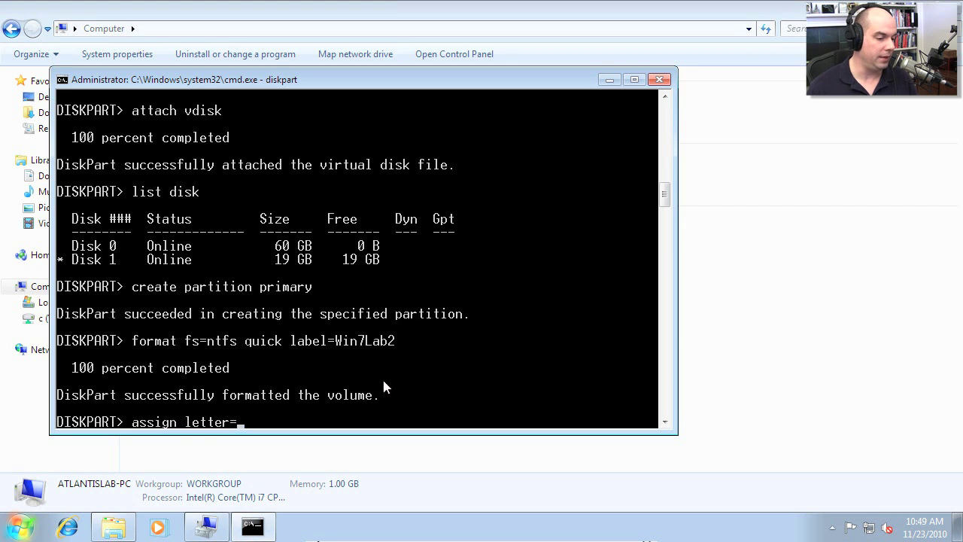
text(j)
key(Return)
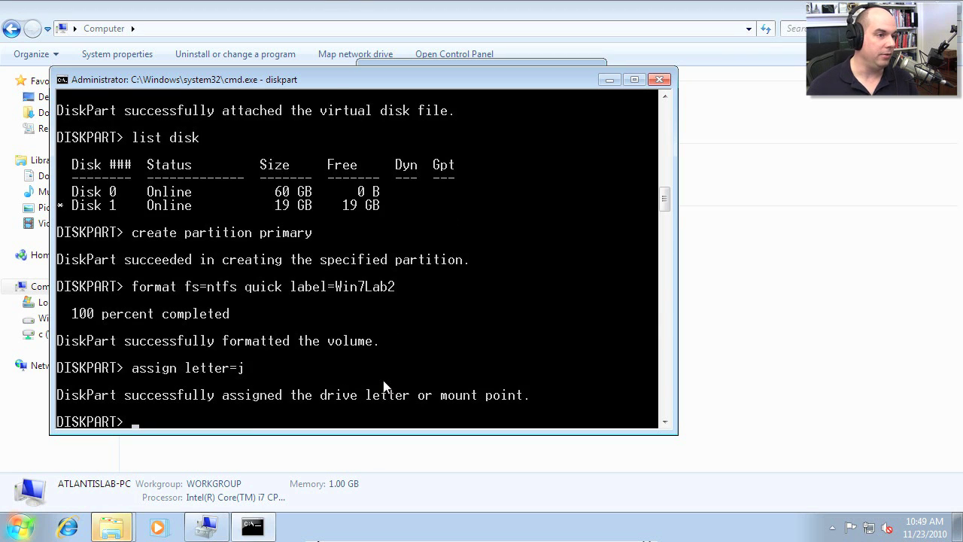
Switch to Windows Explorer, look at the contents of the Win7Lab2 (J:) drive and go back to the Computer overview.
click(322, 9)
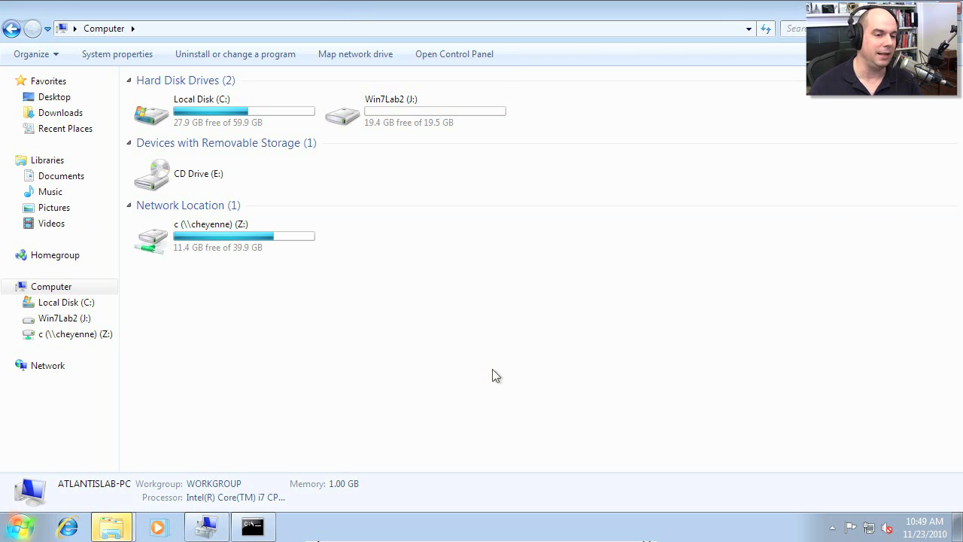
double_click(383, 128)
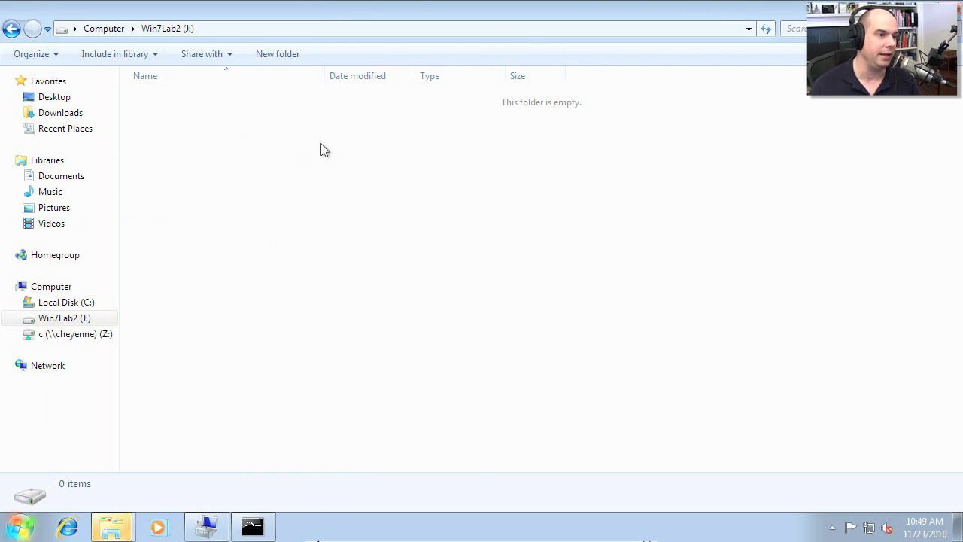
click(107, 30)
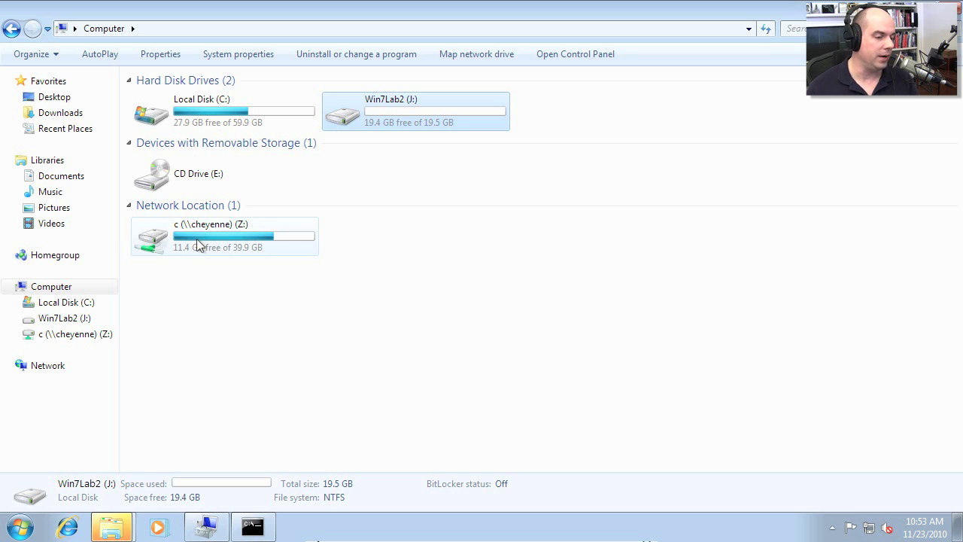
Open the wim folder on the mapped network drive Z: to find the Windows image file.
mouse_move(197, 238)
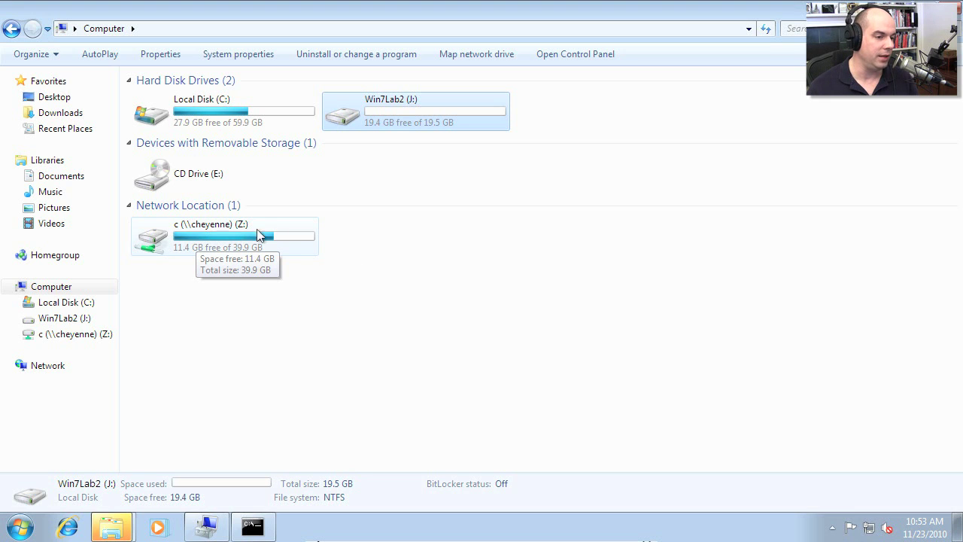
double_click(236, 233)
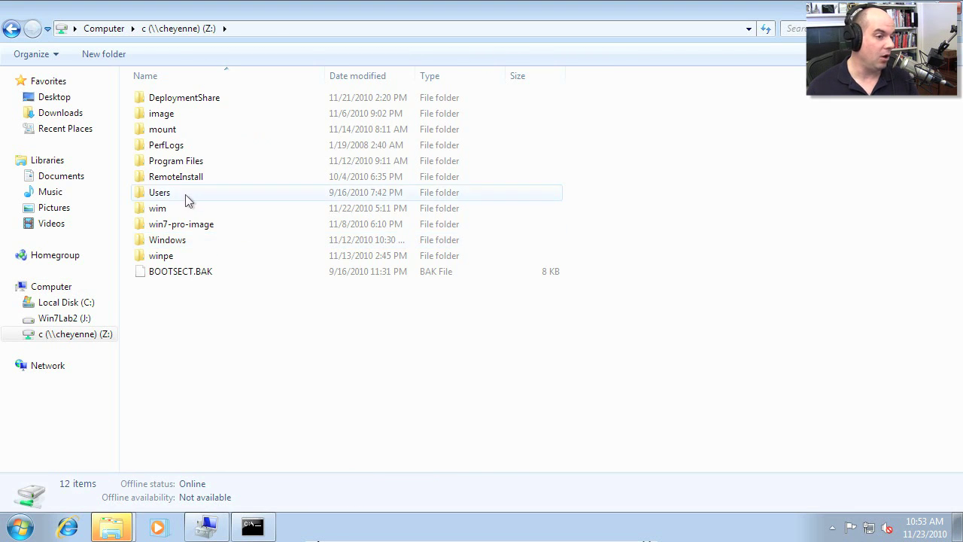
double_click(181, 209)
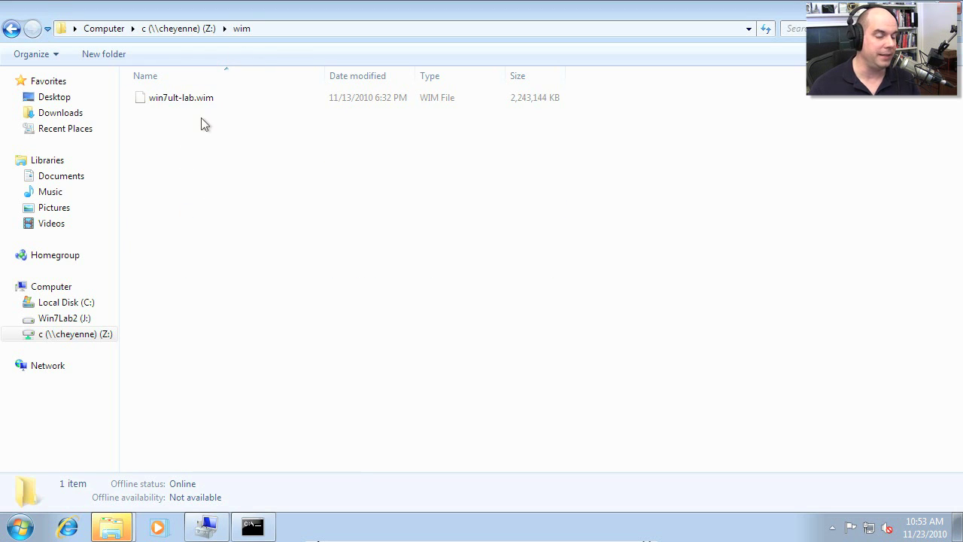
Switch to the Command Prompt, run imagex /info z:\wim\win7ult-lab.wim and examine the image's index number and name in the output.
click(252, 526)
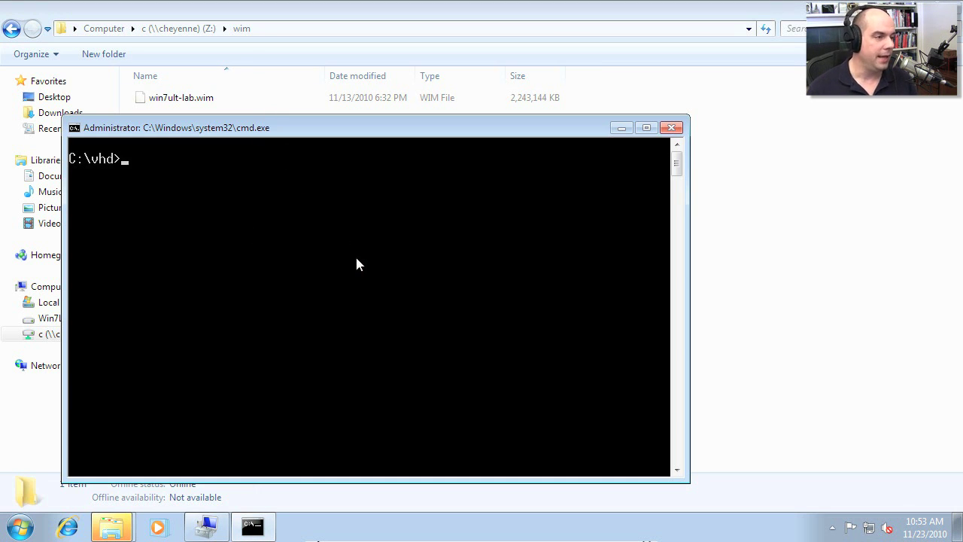
text(imagex)
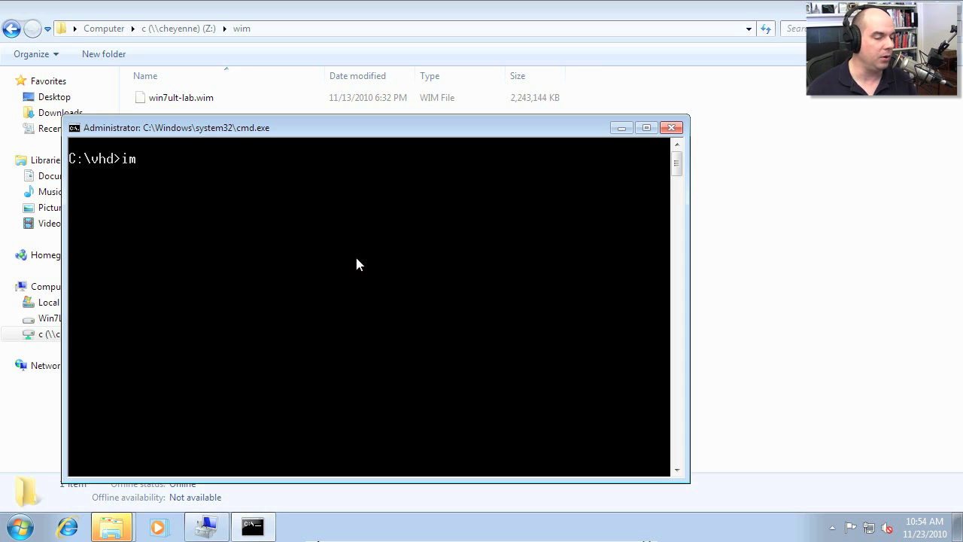
text( /info z:\w)
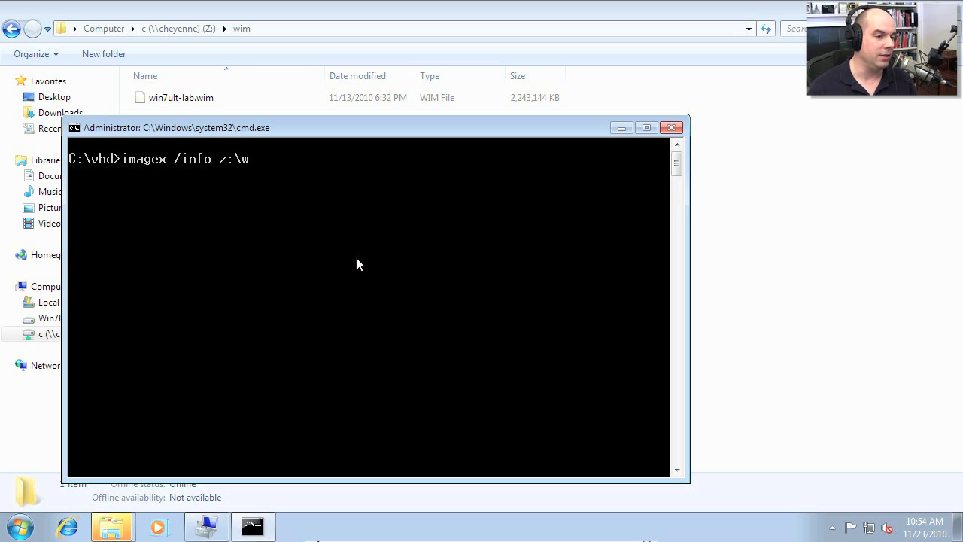
text(im\)
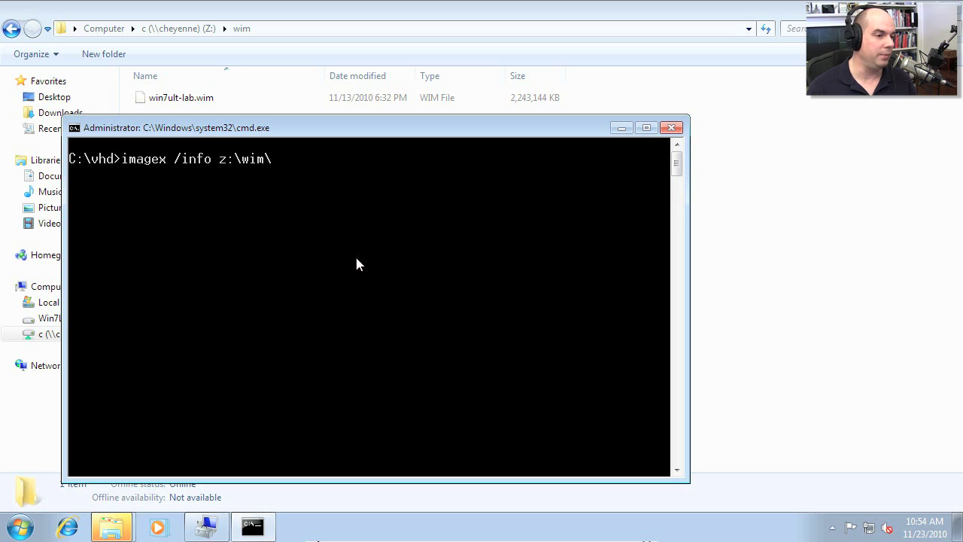
text(win7ult-lab.wim)
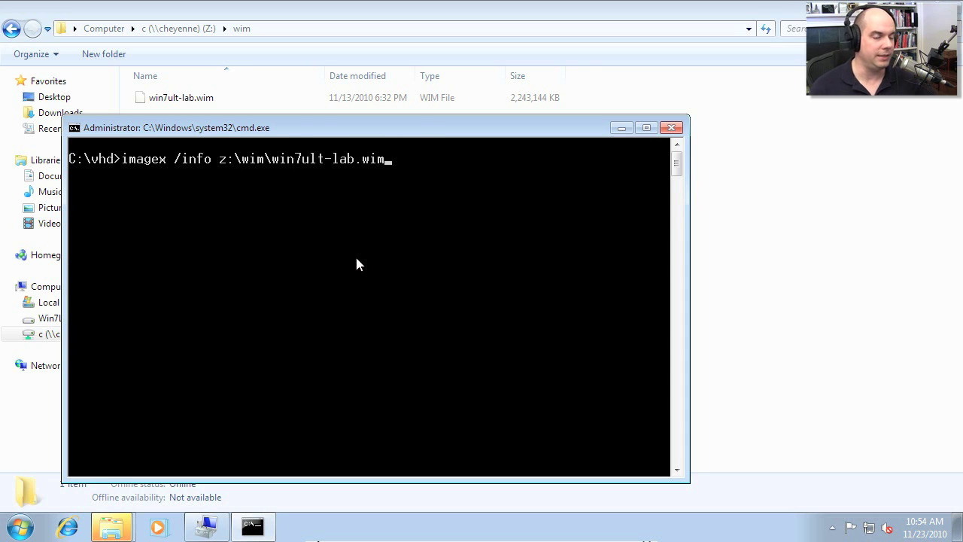
key(Return)
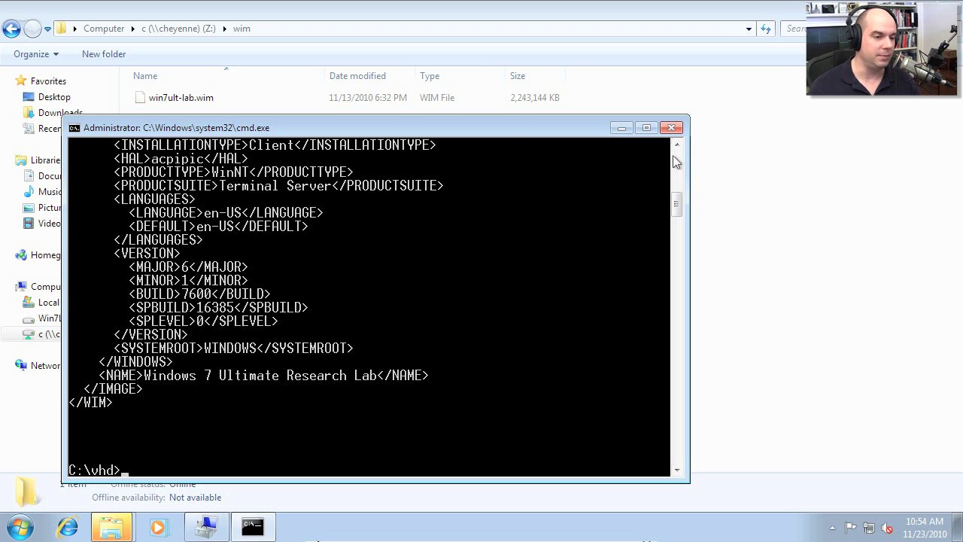
drag(676, 145, 676, 148)
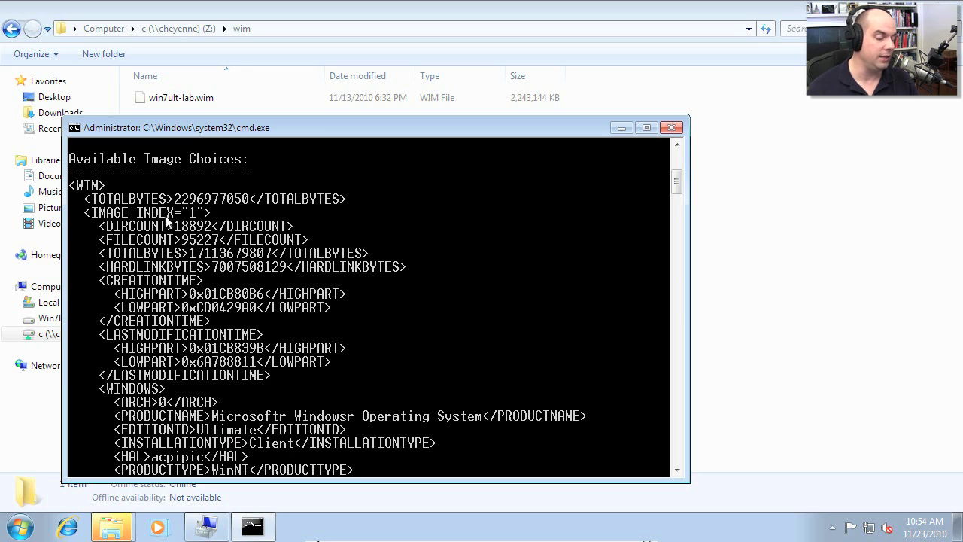
click(676, 470)
drag(676, 471, 676, 470)
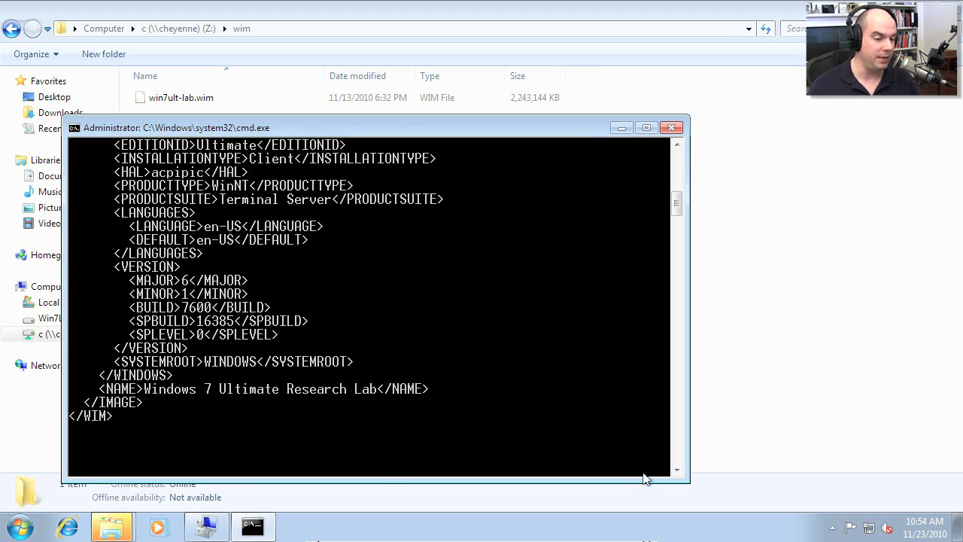
click(676, 471)
scroll(679, 472, down, 1)
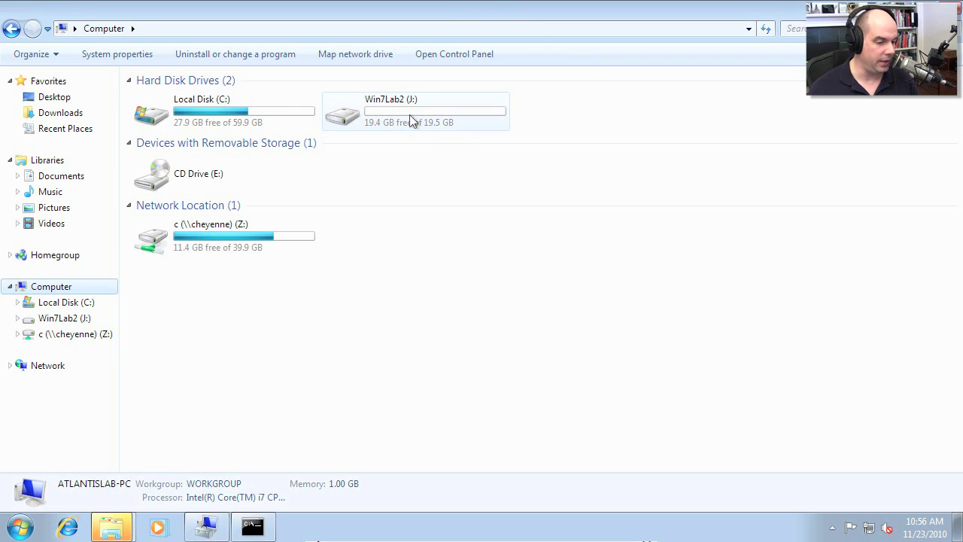
Switch to the Command Prompt and apply image 1 to drive J: with imagex /apply z:\wim\win7ult-lab.wim 1 j:\.
click(255, 521)
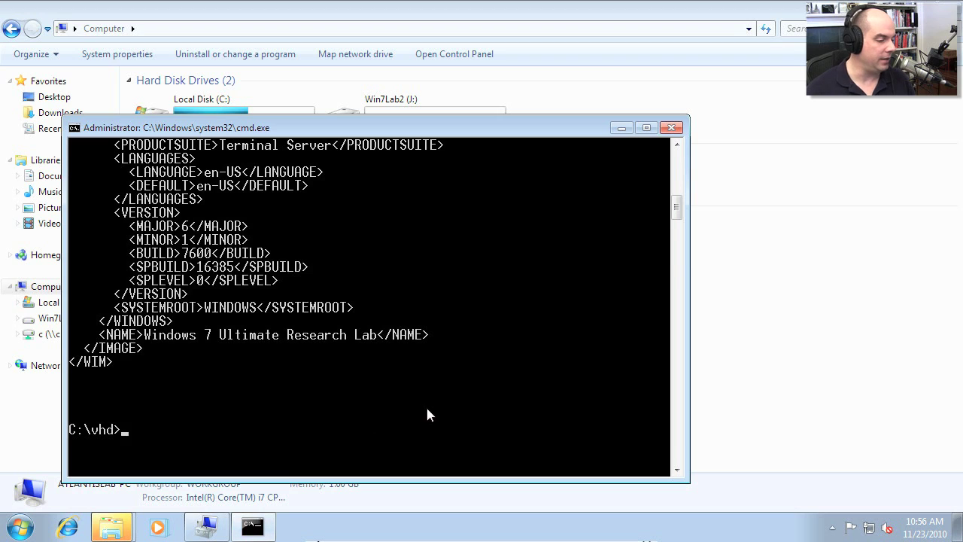
text(ima)
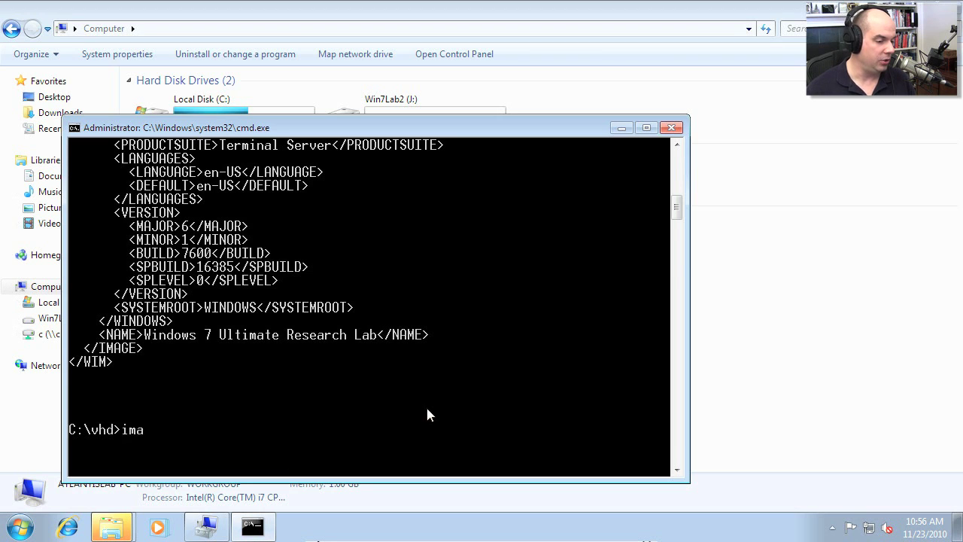
text(gex /apply)
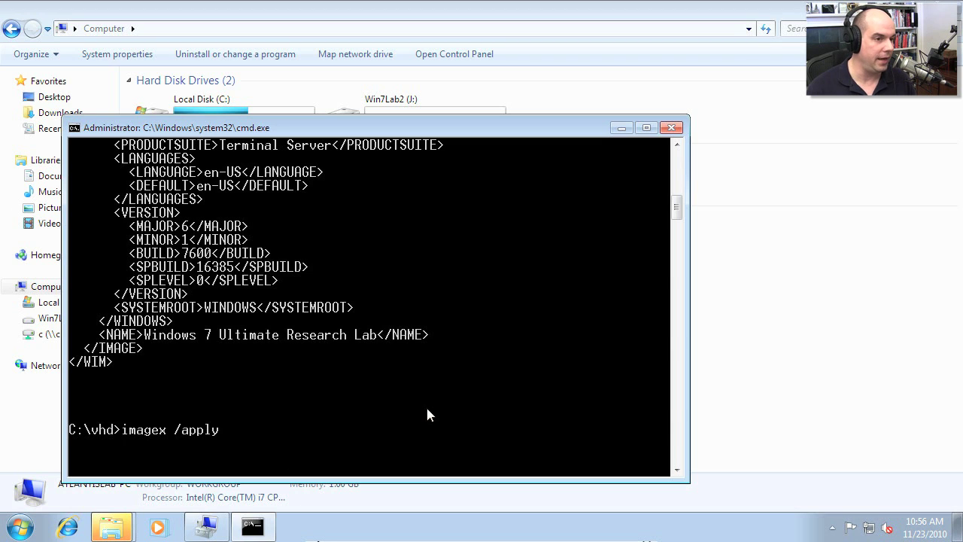
text( z:\wim\)
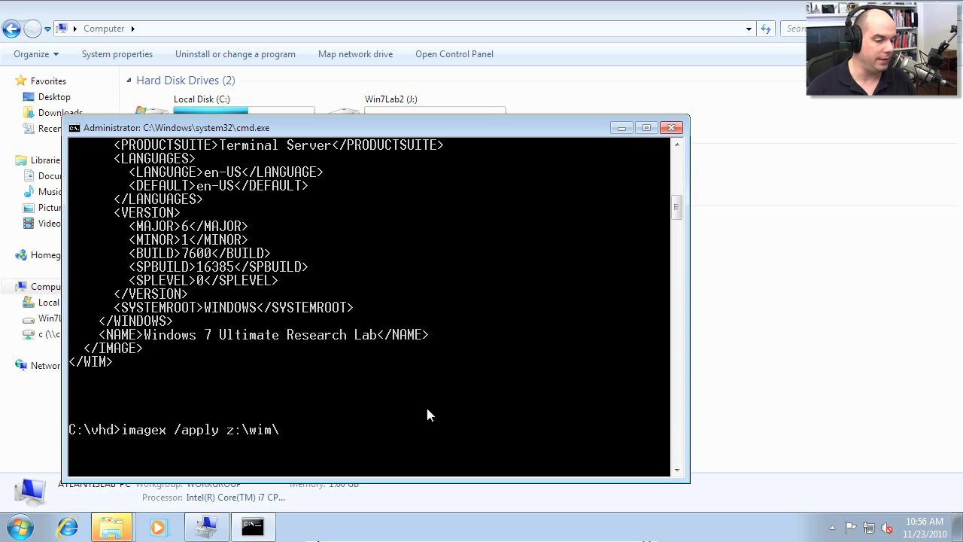
text(win7ult-lab.wim)
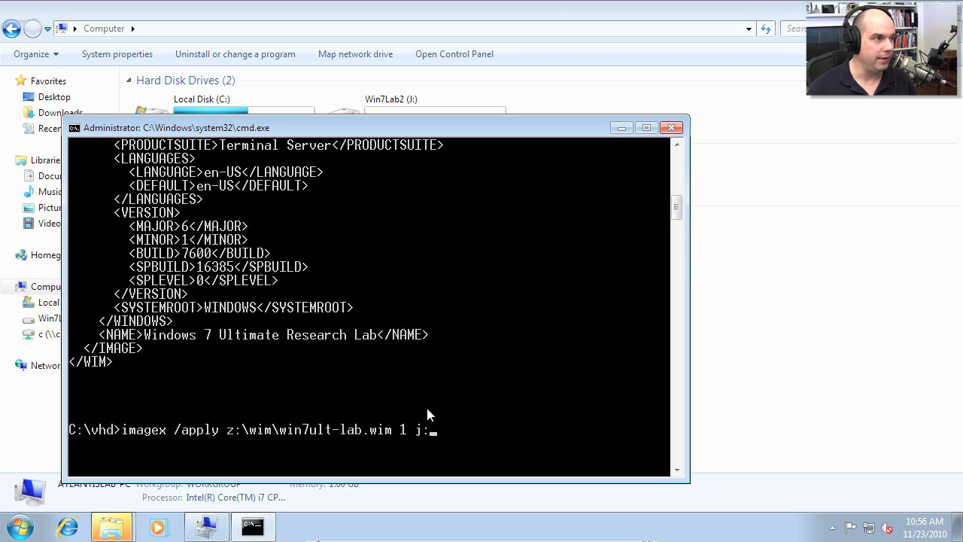
text(1 j:\)
key(Return)
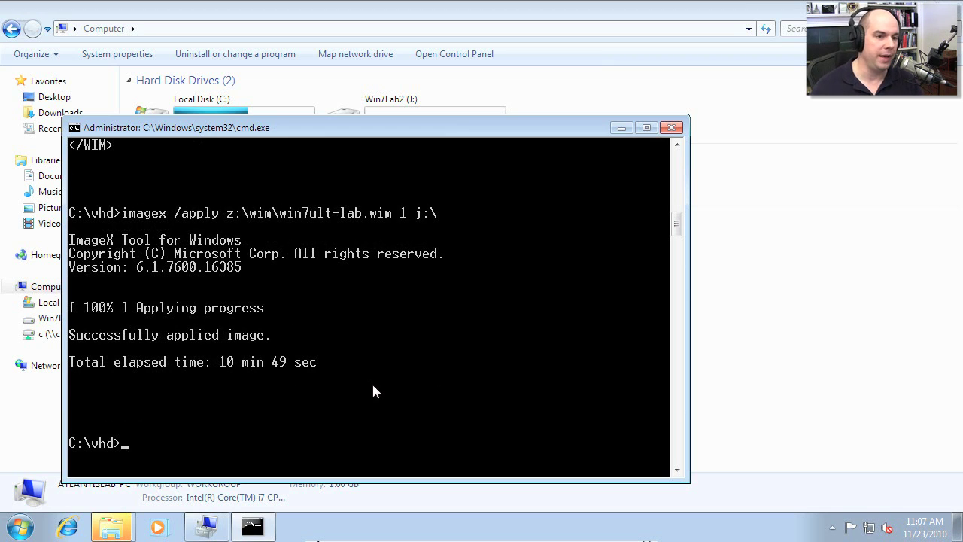
Look at the folders on the Win7Lab2 (J:) drive in Windows Explorer, go back to Computer and return to the Command Prompt.
double_click(428, 105)
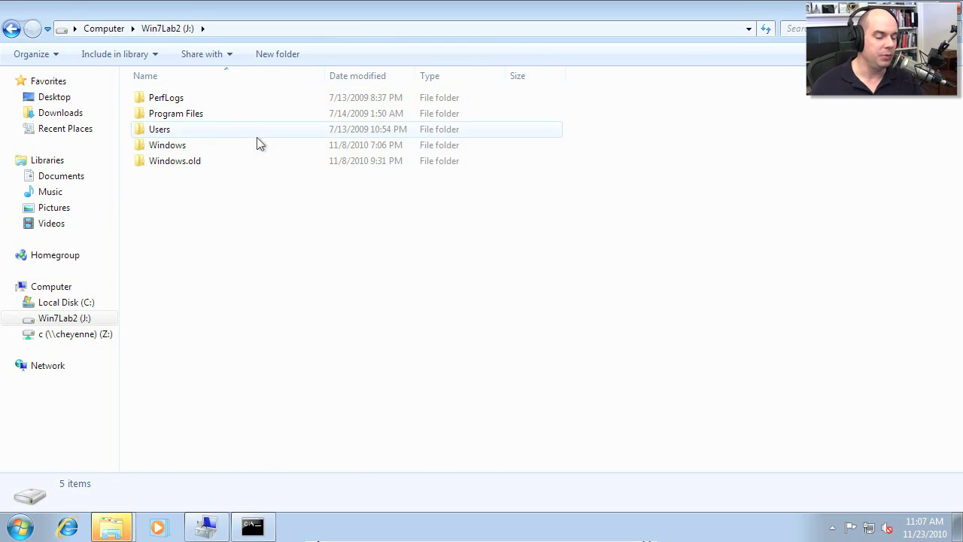
click(12, 28)
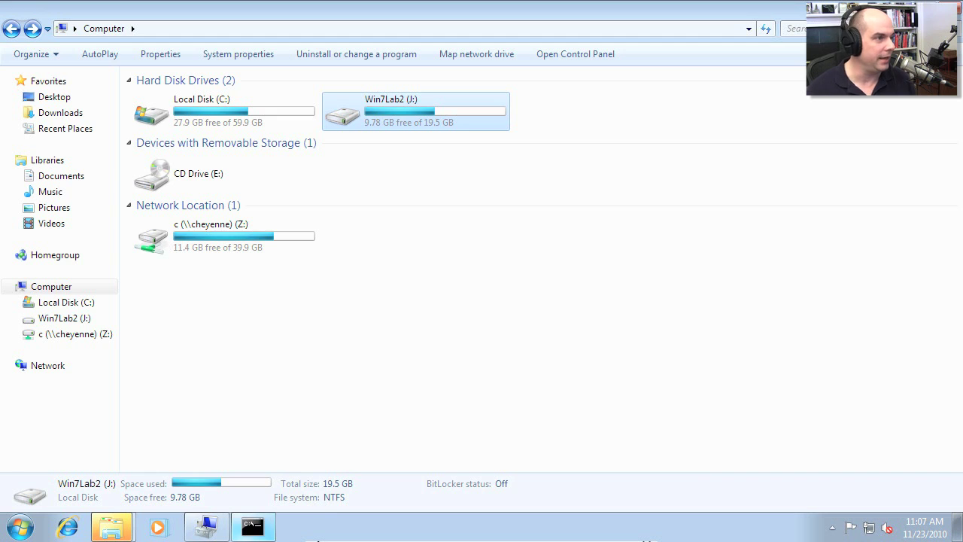
click(252, 526)
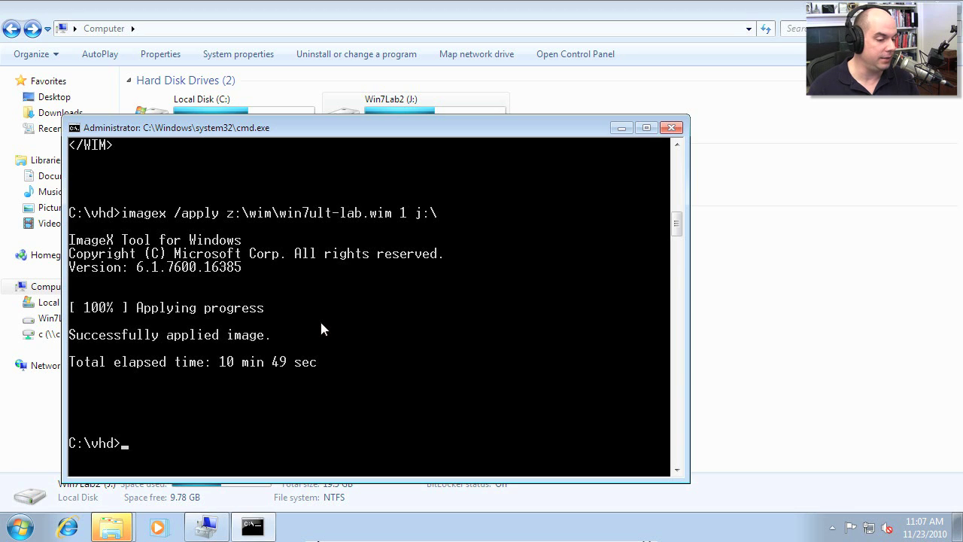
Start DiskPart and select the virtual disk with select vdisk file=c:\vhd\win7lab2.vhd.
text(diskpart)
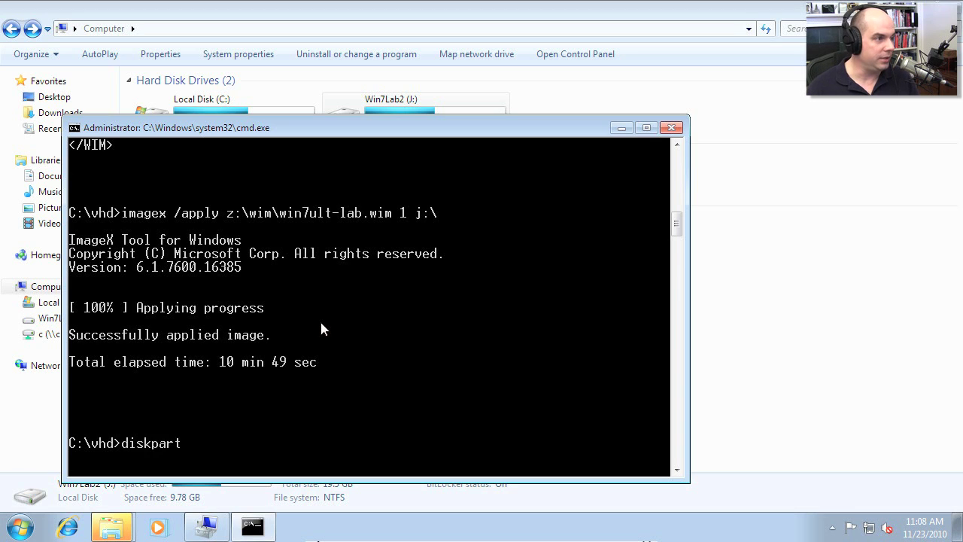
key(Return)
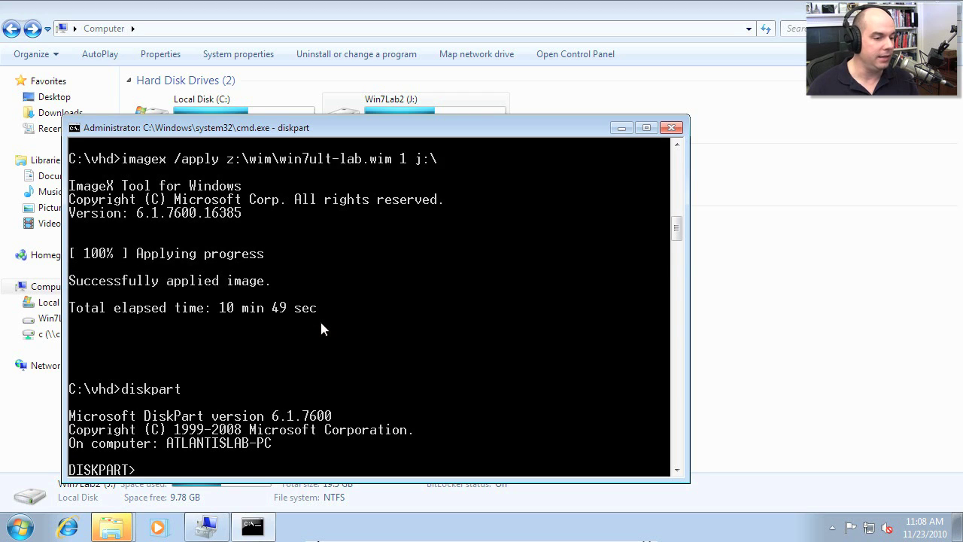
text(sele)
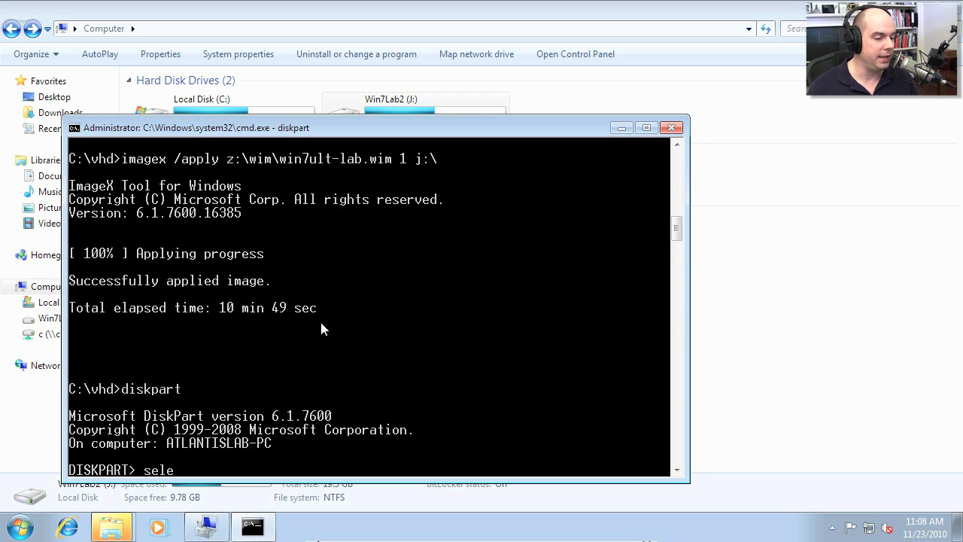
text(ct vdisk file)
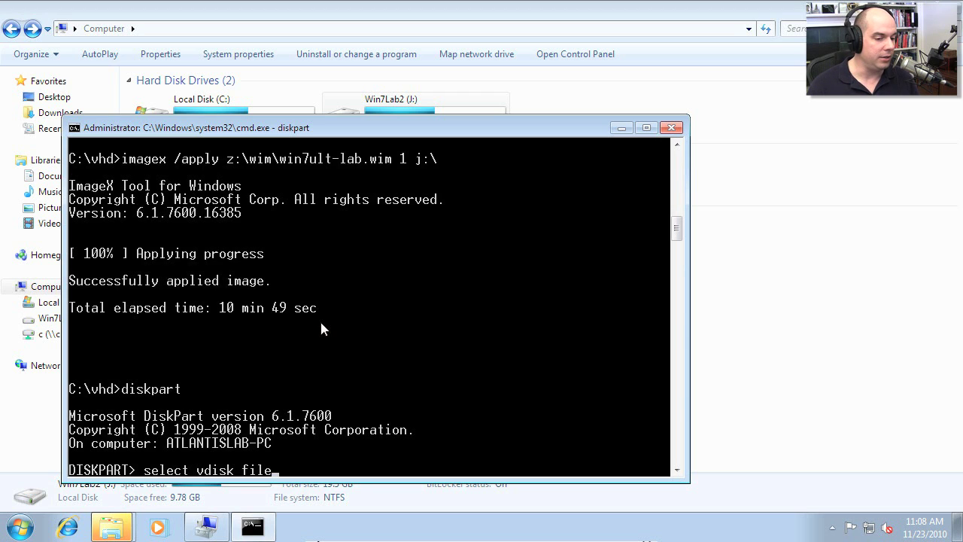
text(=c:\vhd\)
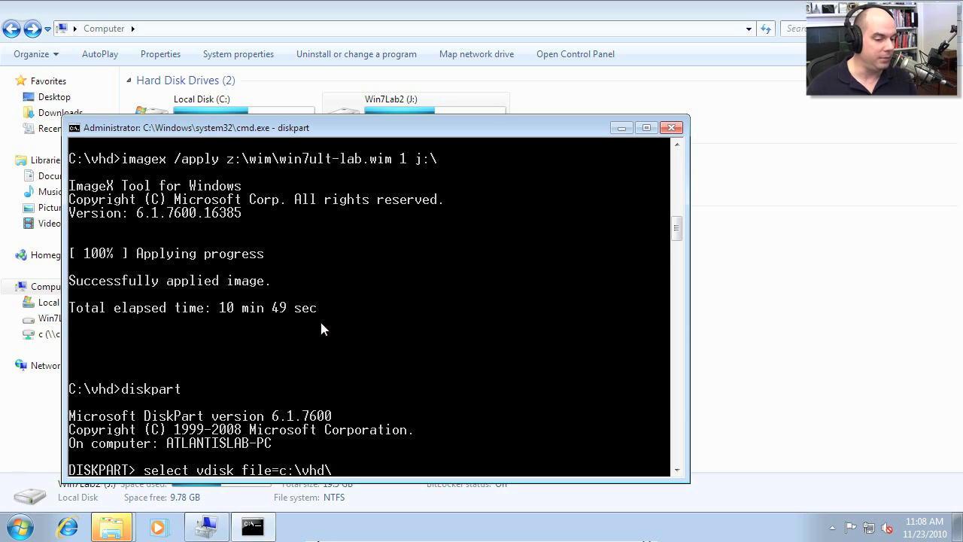
text(win7lab2)
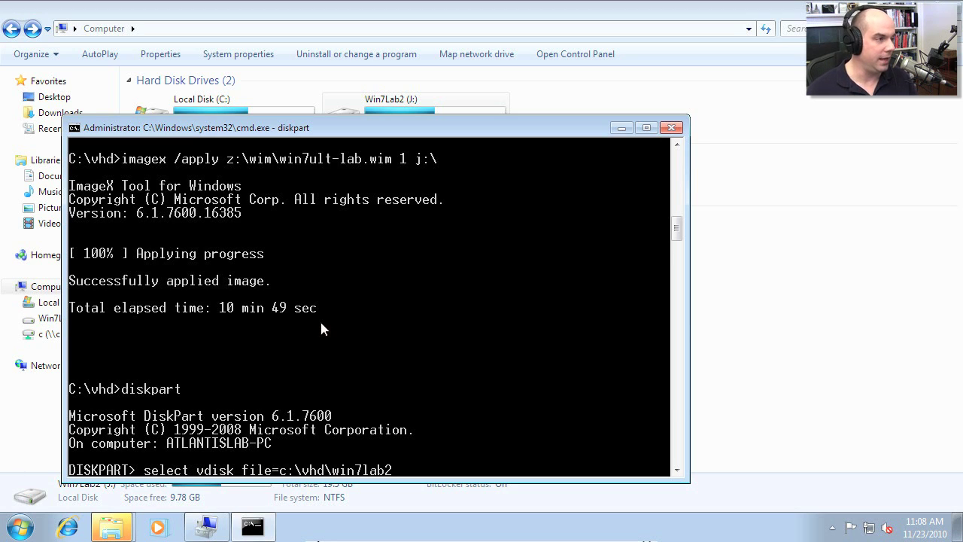
text(.vhd)
key(Return)
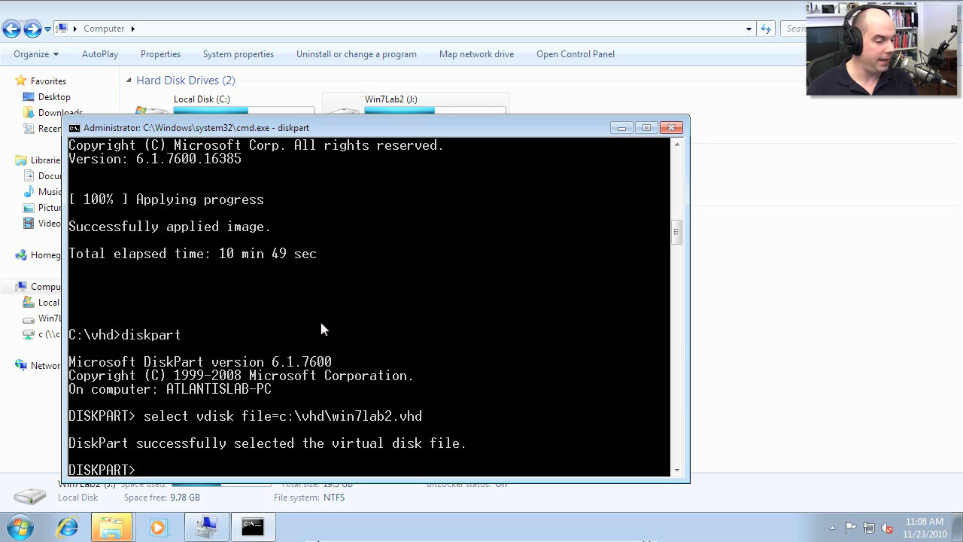
Detach the selected virtual disk with detach vdisk.
text(deta)
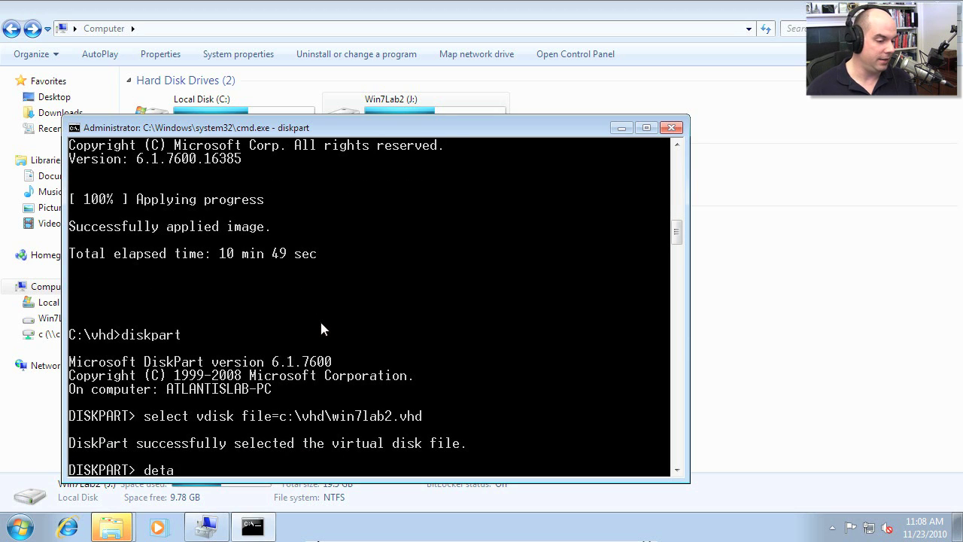
text(ch vdisk)
key(Return)
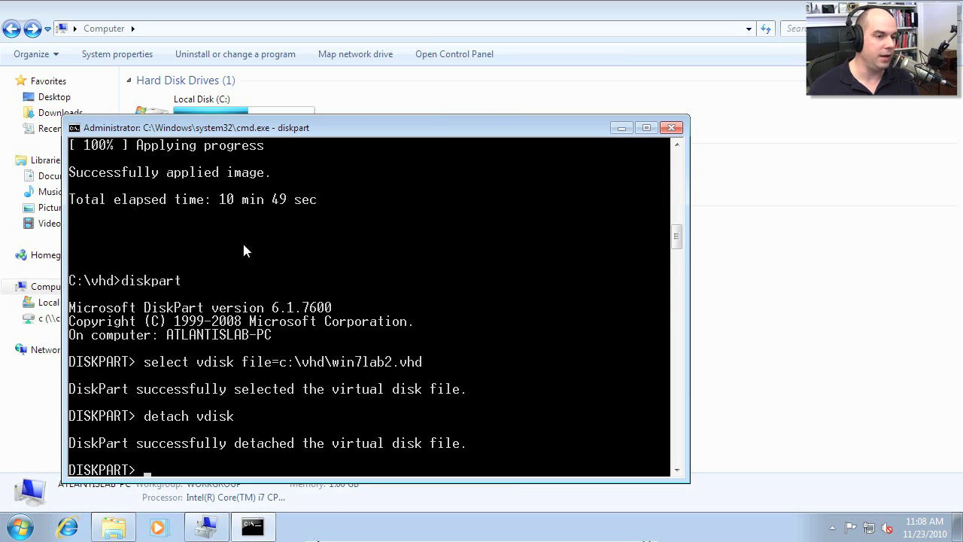
Check the Computer drive list in Windows Explorer for the detached volume and return to the Command Prompt.
click(356, 103)
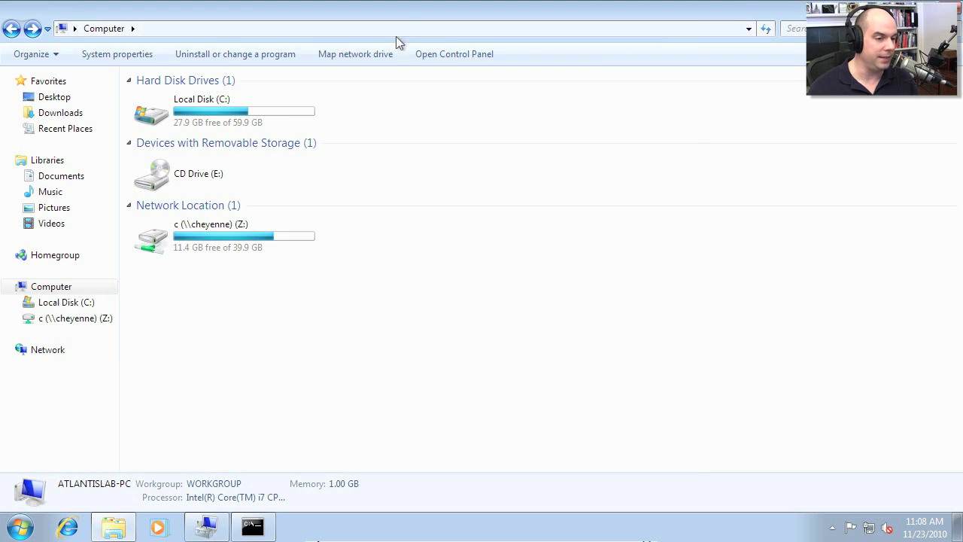
mouse_move(482, 538)
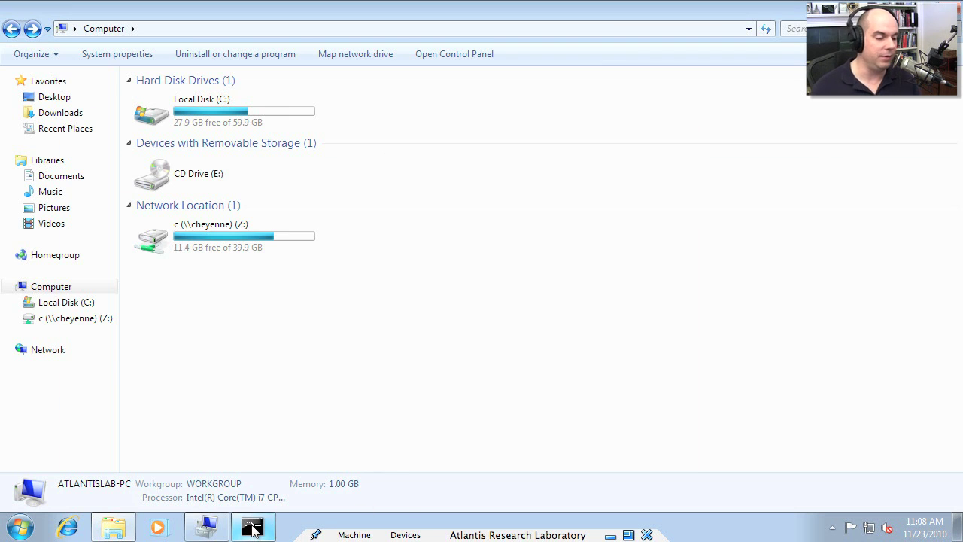
click(252, 527)
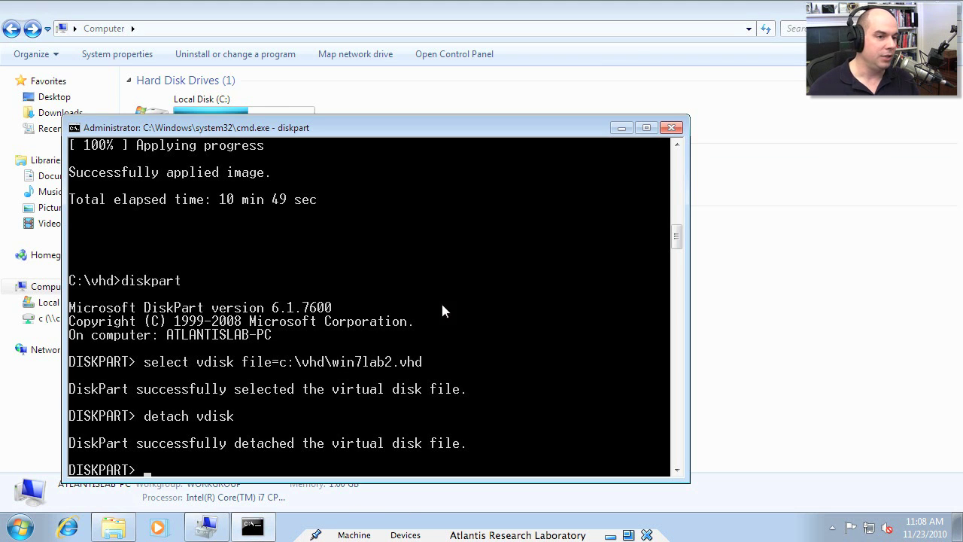
Open the vhd folder on Local Disk (C:) in Windows Explorer, select win7lab2.vhd and return to the Command Prompt.
click(384, 102)
double_click(280, 111)
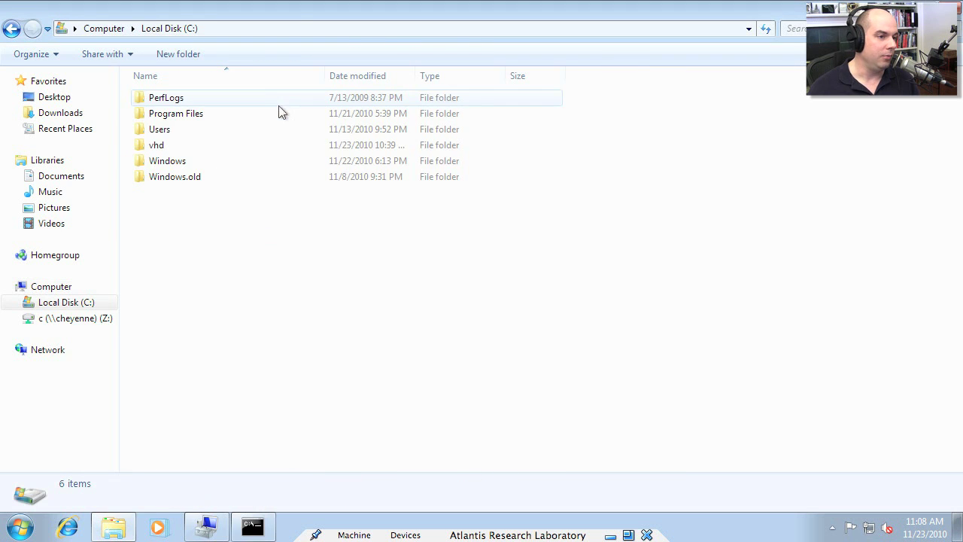
double_click(191, 146)
click(181, 116)
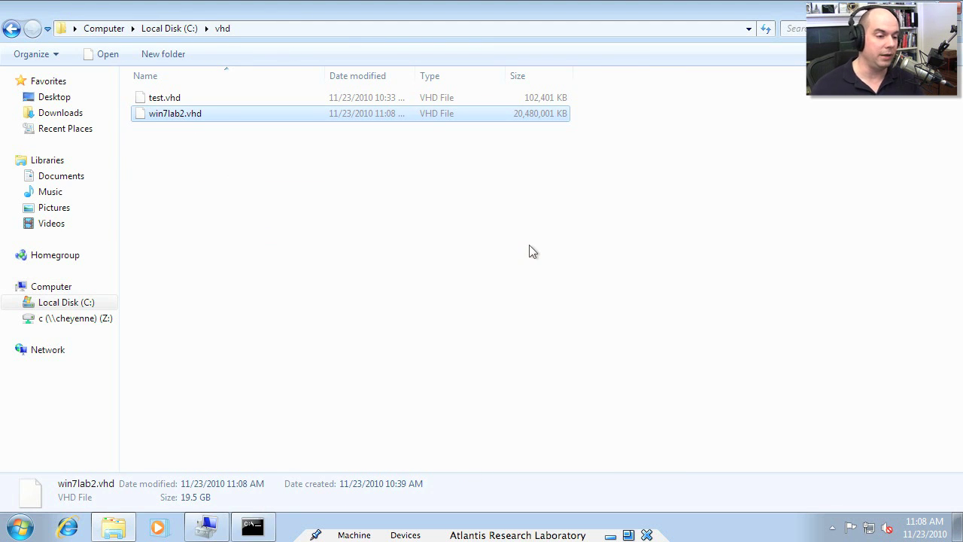
click(286, 494)
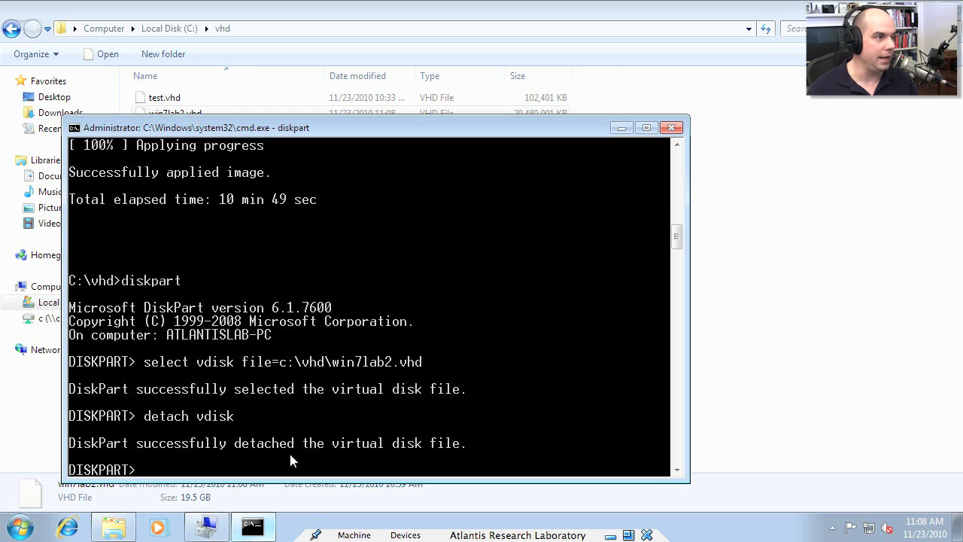
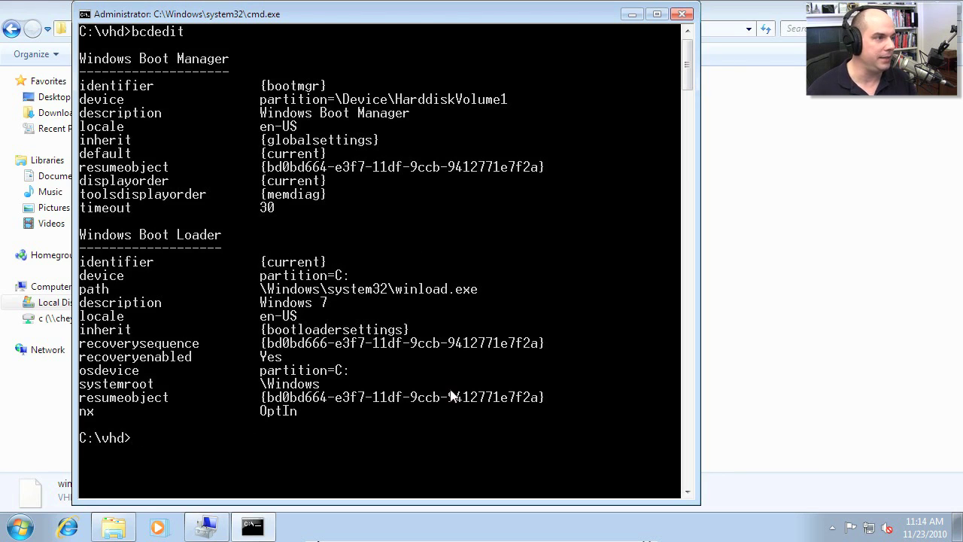
Copy the current boot entry under a new description with bcdedit /copy {current} /d "Windows 7 - Lab 2".
text(bcdedit)
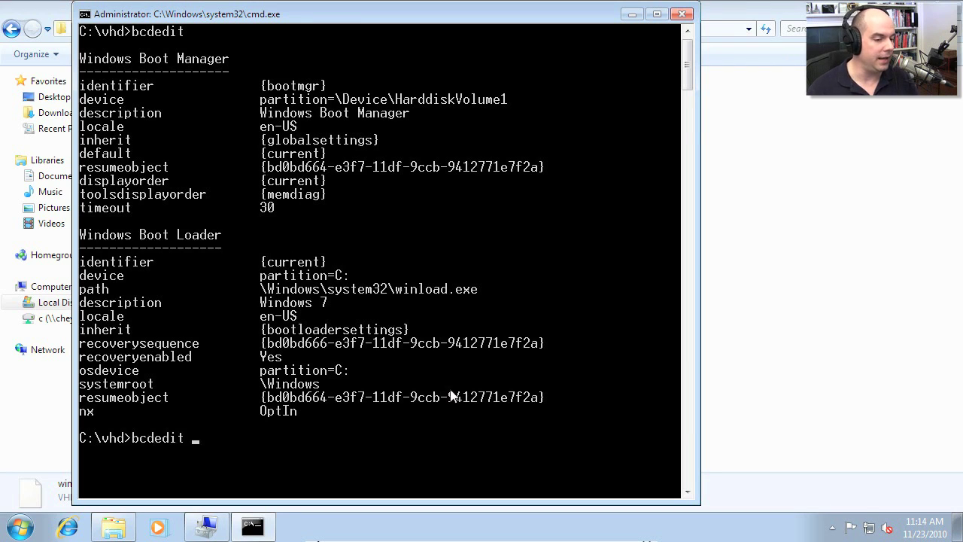
text( /copy {)
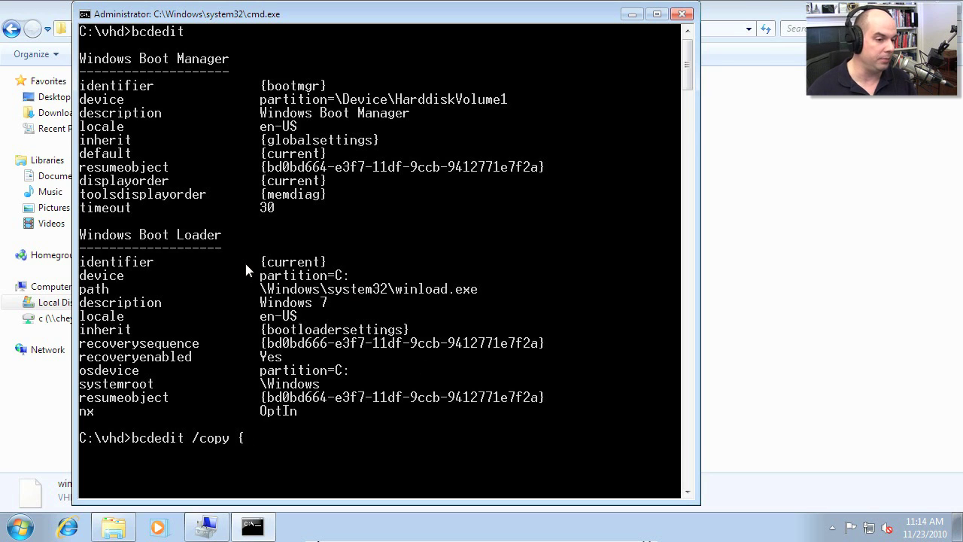
text(c)
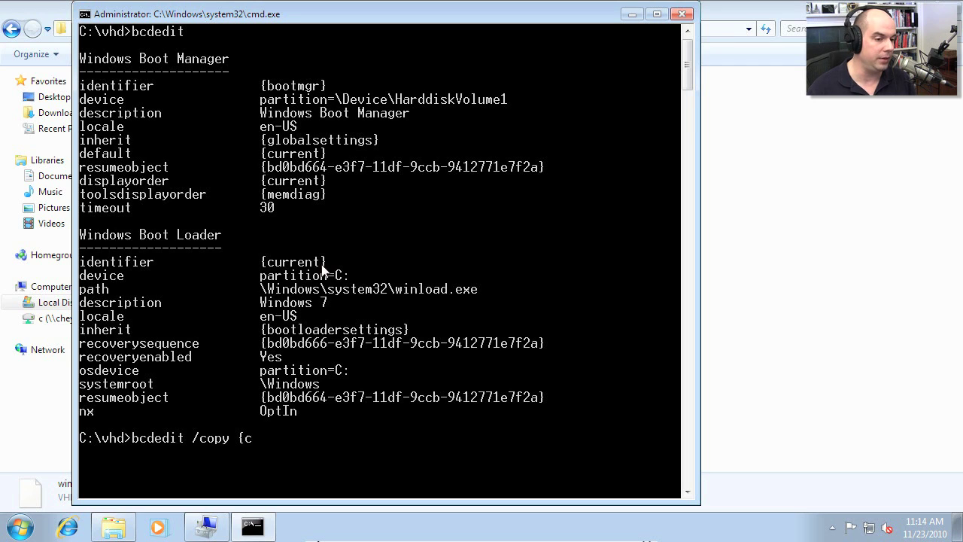
text(urrent)
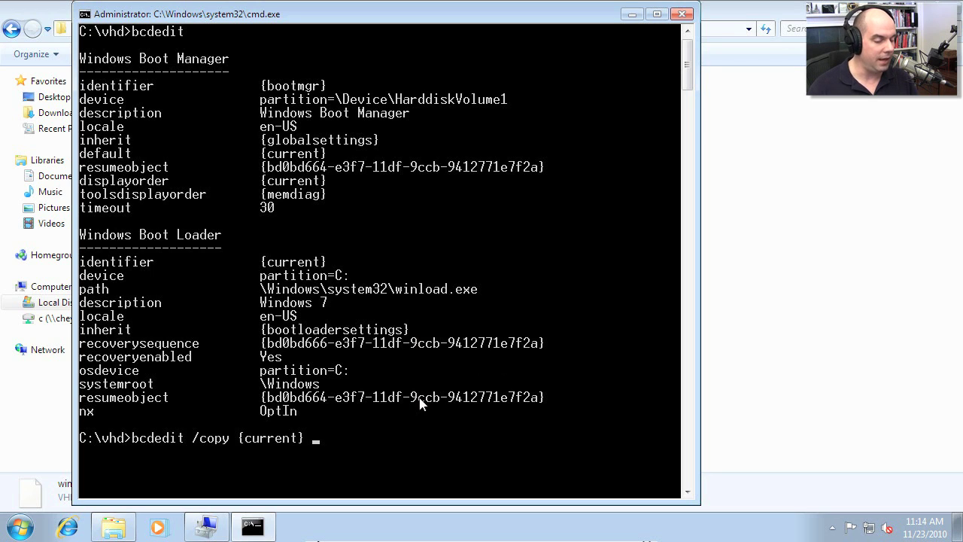
text(/d)
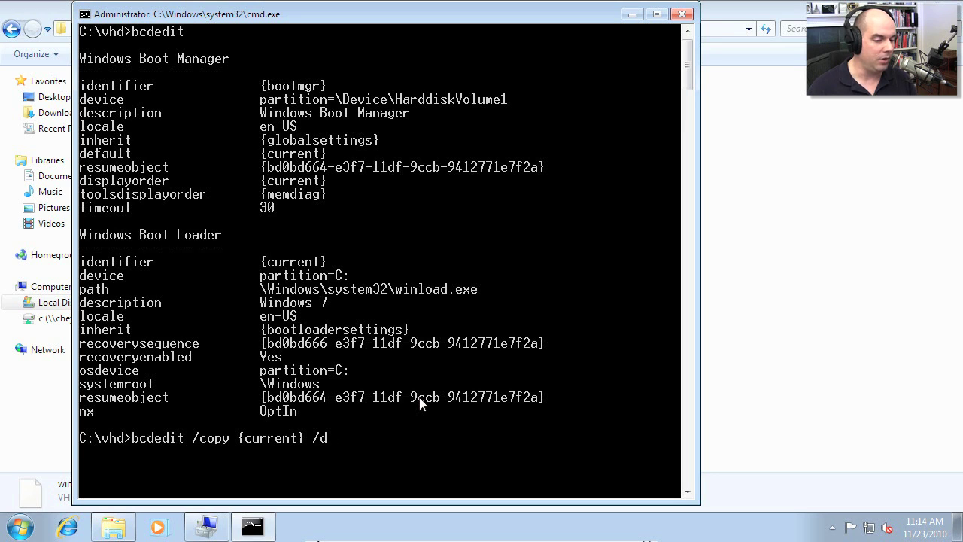
text( "Windows 7 - Lab 2)
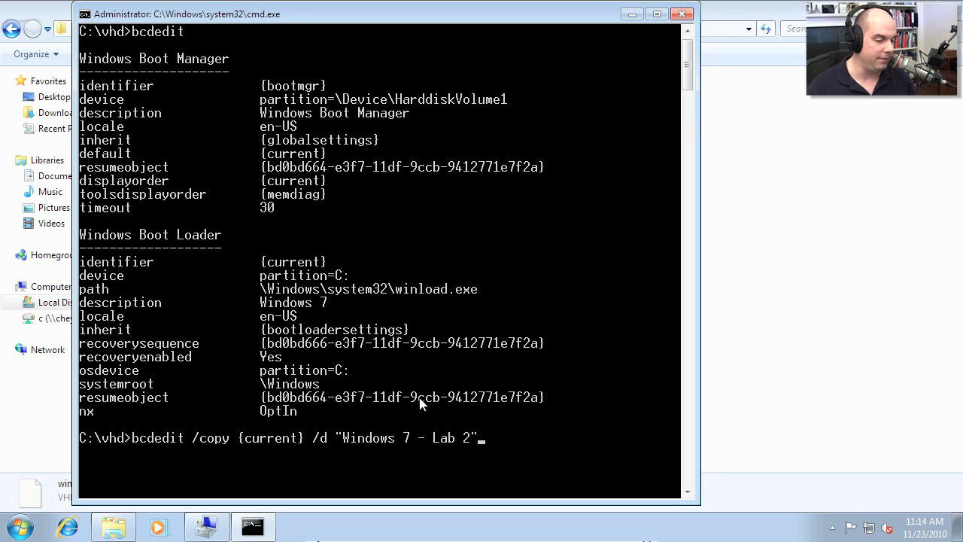
key(Return)
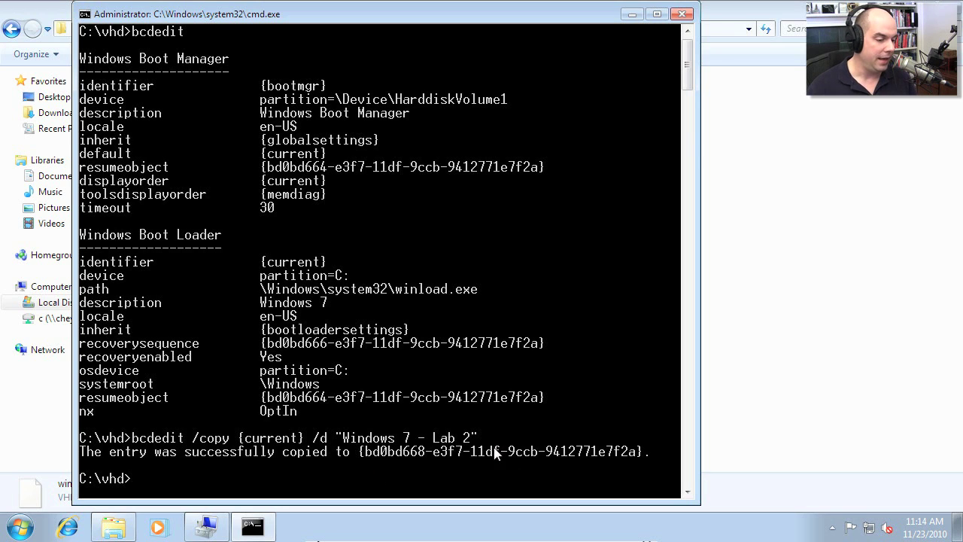
List the boot configuration with bcdedit and examine the Windows 7 - Lab 2 boot loader entry.
text(bcdedit)
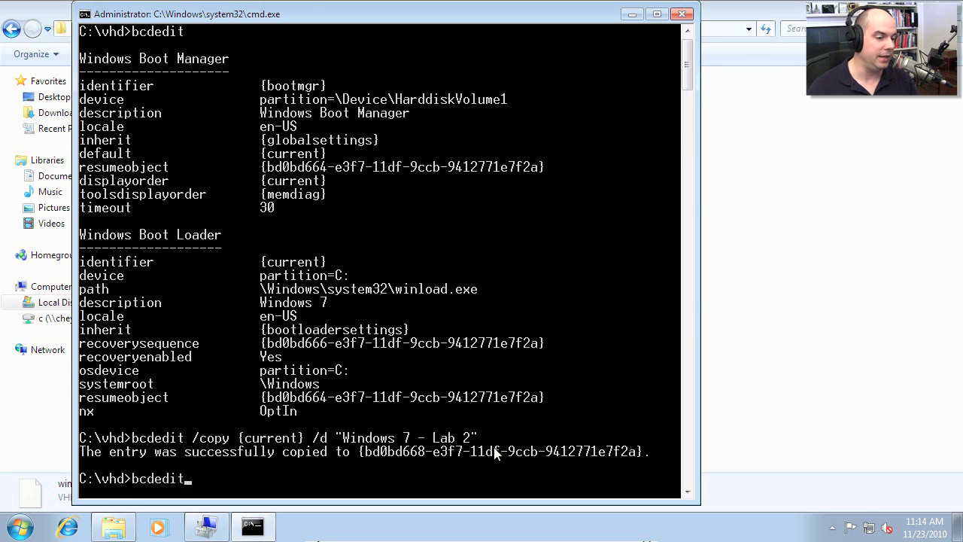
key(Return)
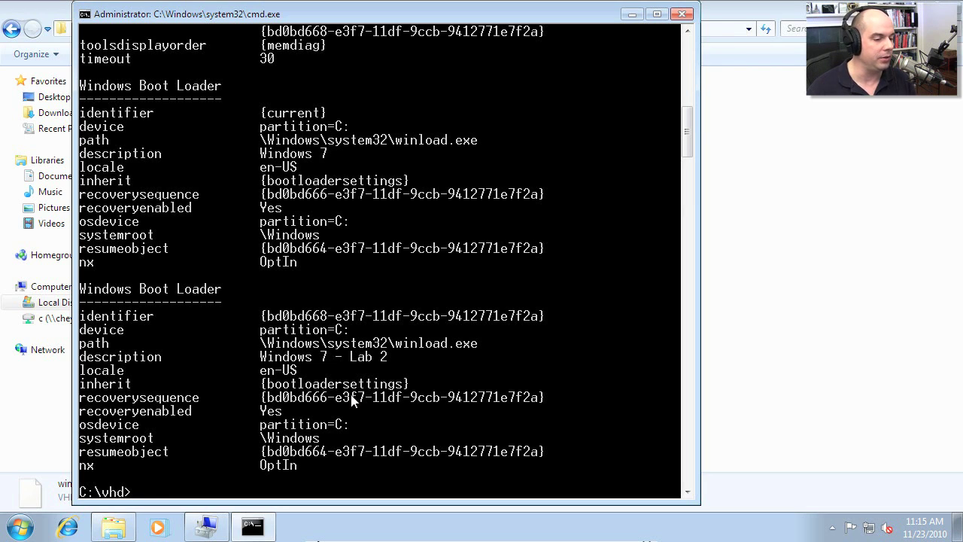
Begin a bcdedit /set command and copy the identifier of the Windows 7 - Lab 2 boot loader entry from the listing.
text(bcd)
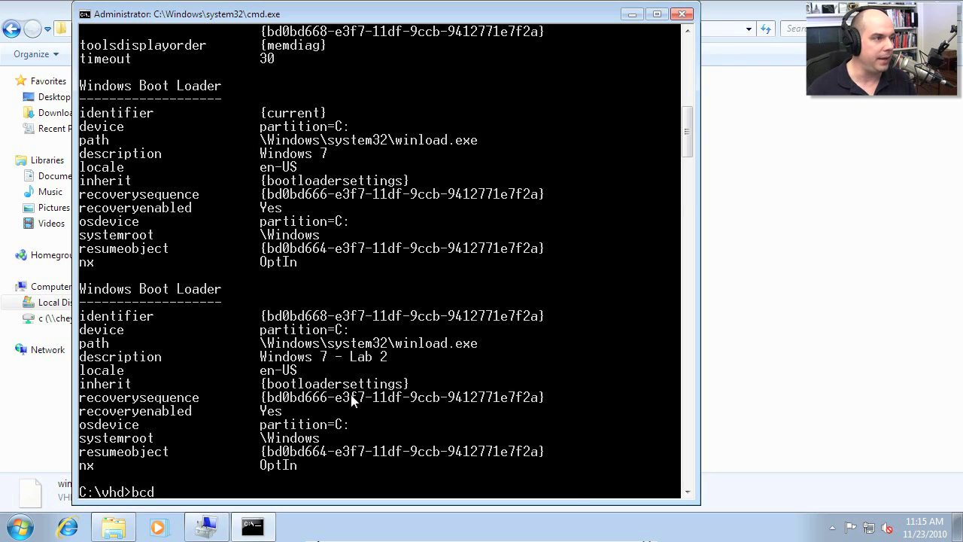
text(edit /set)
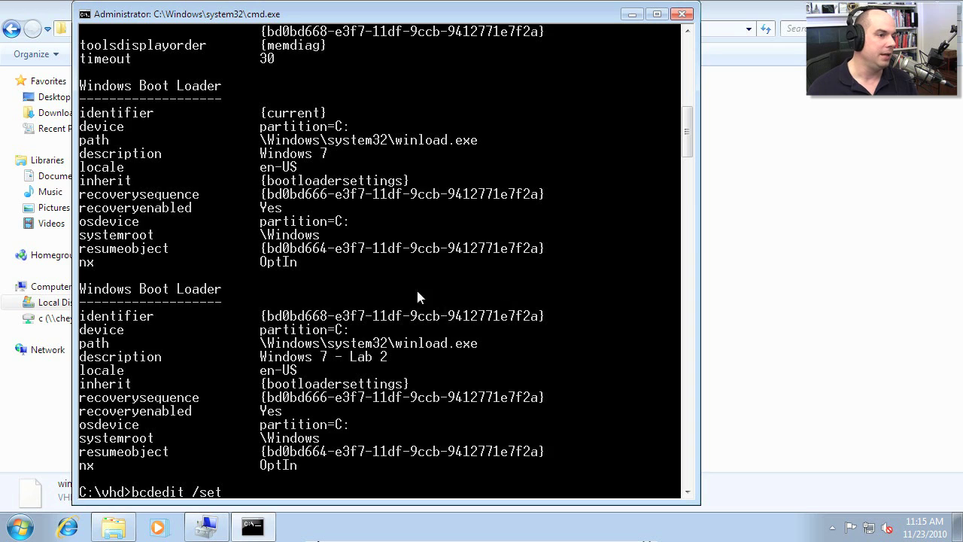
click(85, 14)
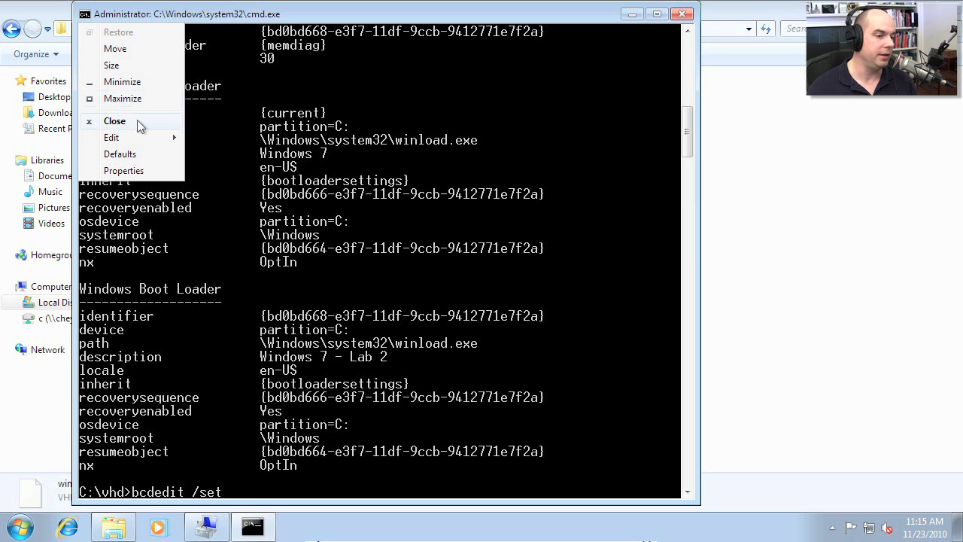
mouse_move(144, 137)
click(212, 138)
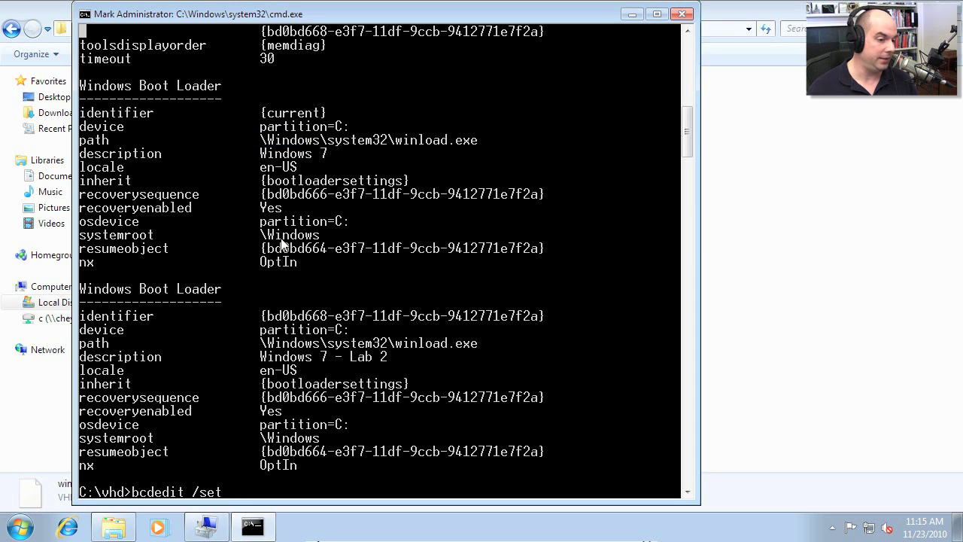
drag(262, 316, 546, 321)
key(cmd+c)
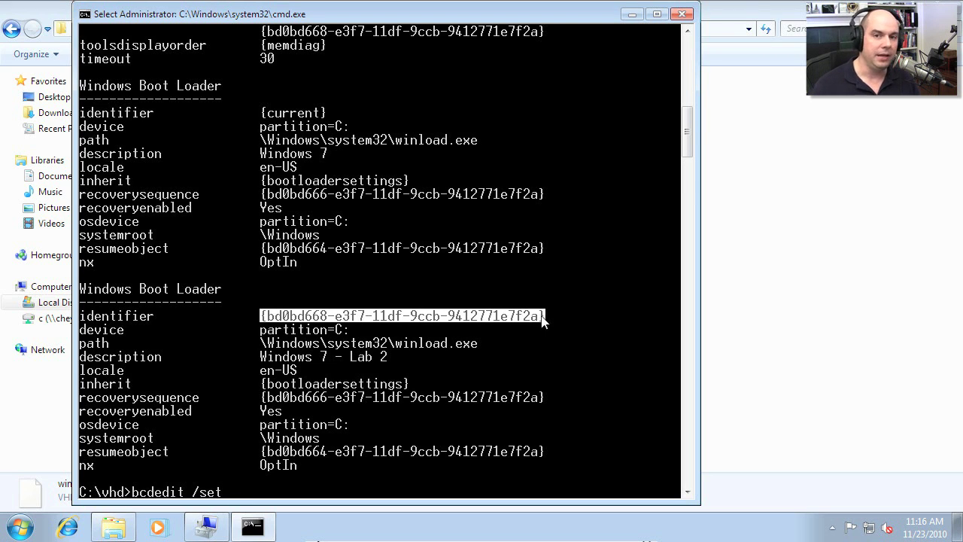
key(Return)
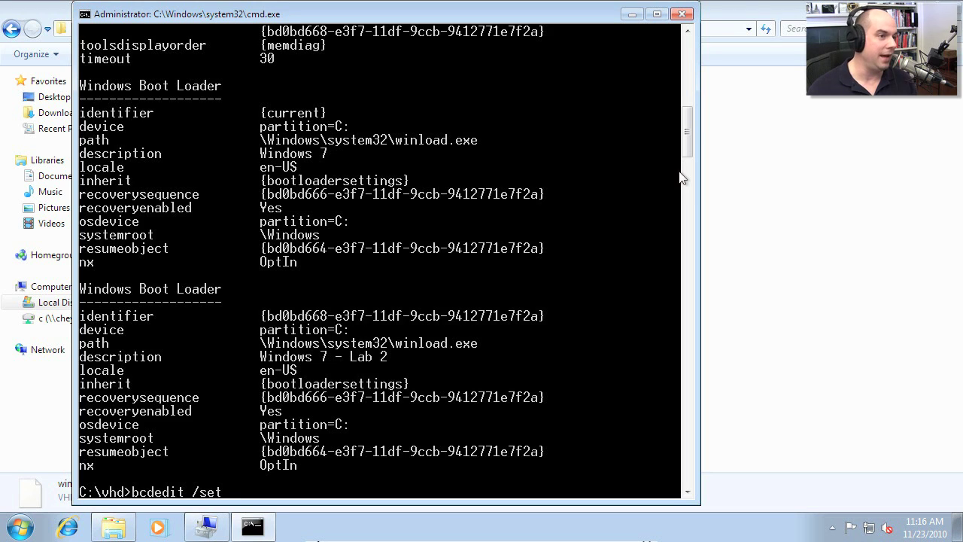
Set the Lab 2 entry's device to vhd=[c:]\vhd\win7lab2.vhd using the copied identifier, and list the boot configuration with bcdedit.
click(86, 13)
mouse_move(127, 139)
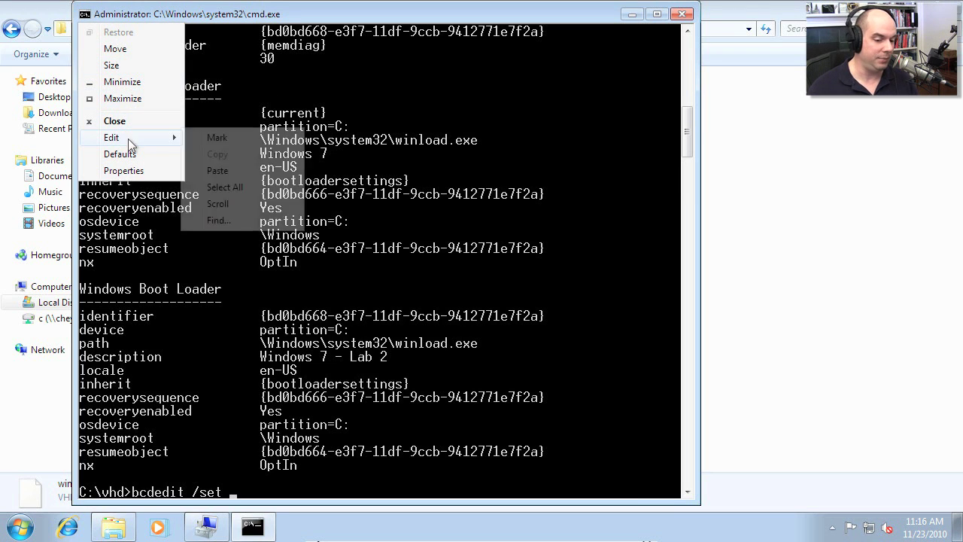
click(232, 171)
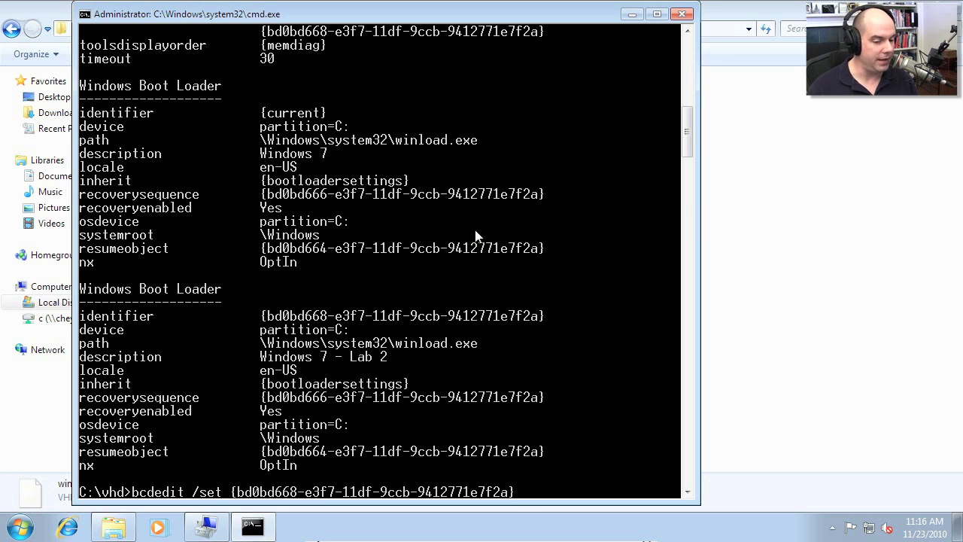
text(device)
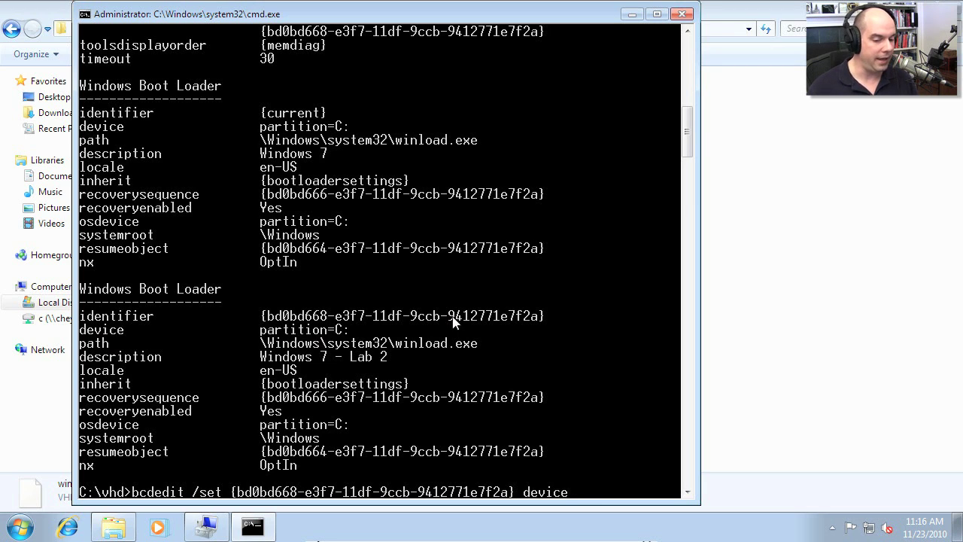
text(vhd)
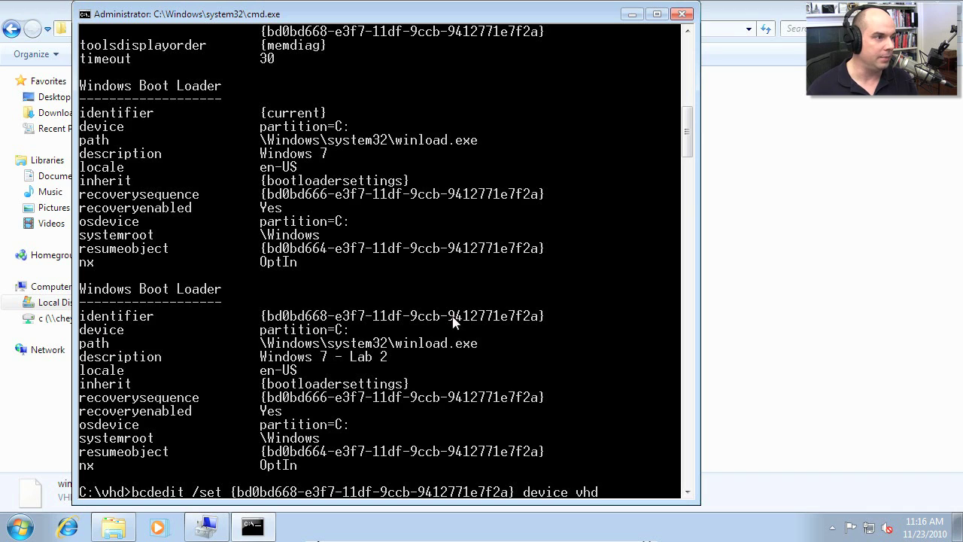
text(=[c:)
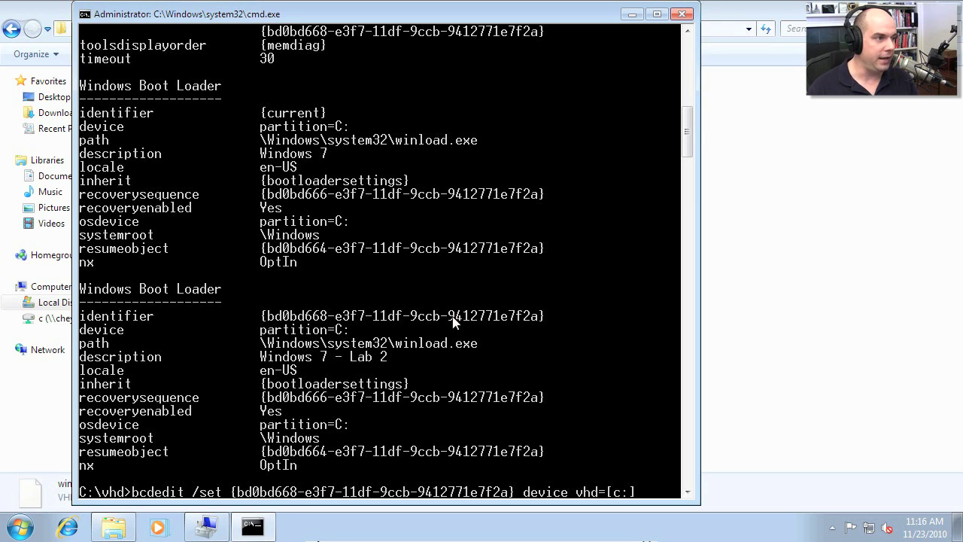
text(]\vhd\)
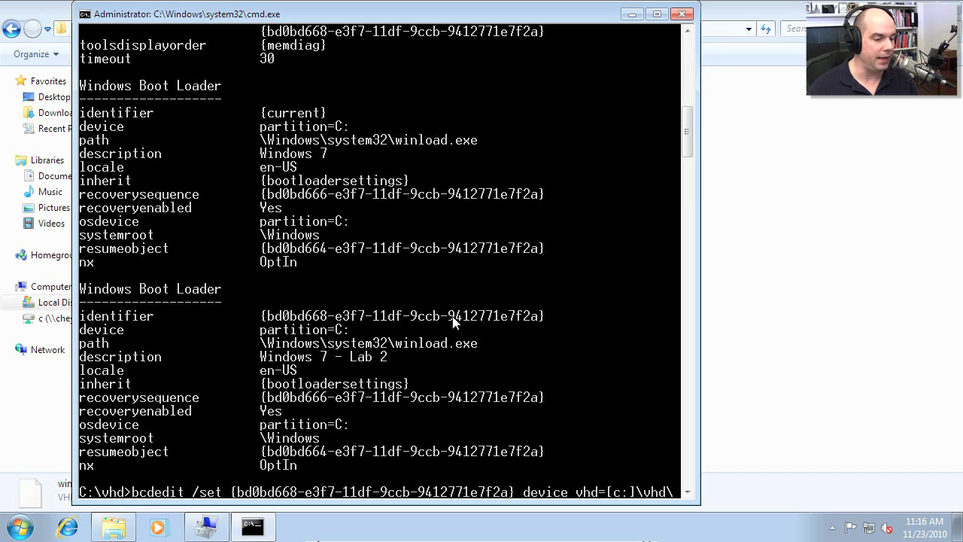
text(win7lab2)
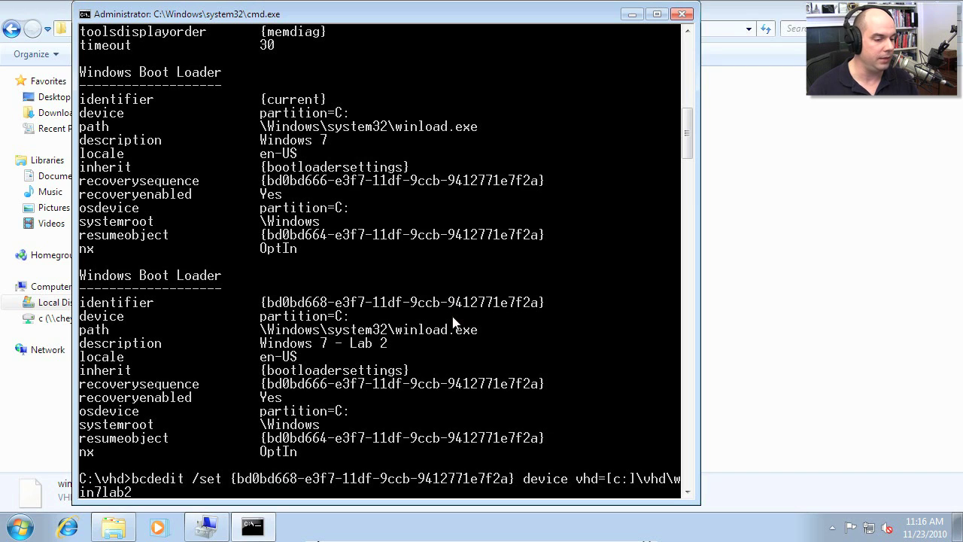
text(.vhd)
key(Return)
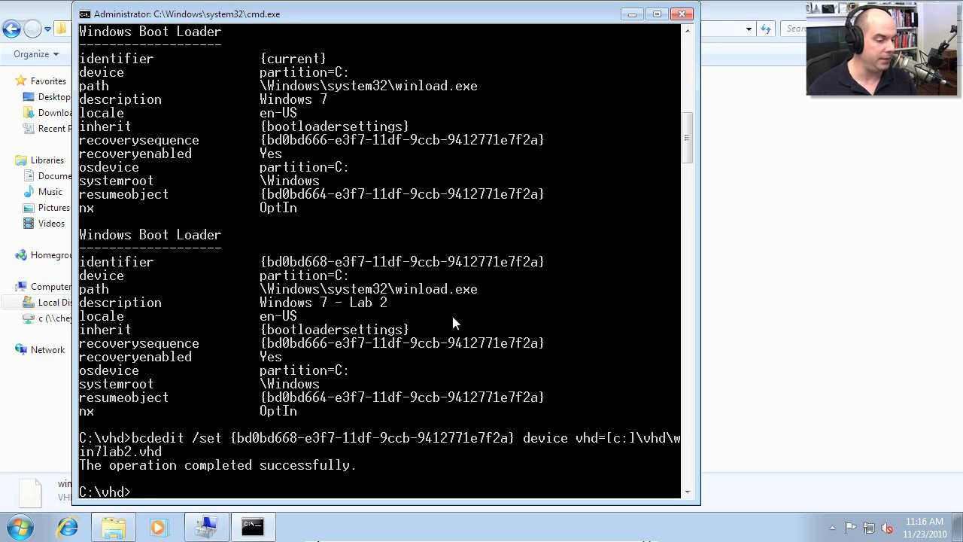
text(bcdedit)
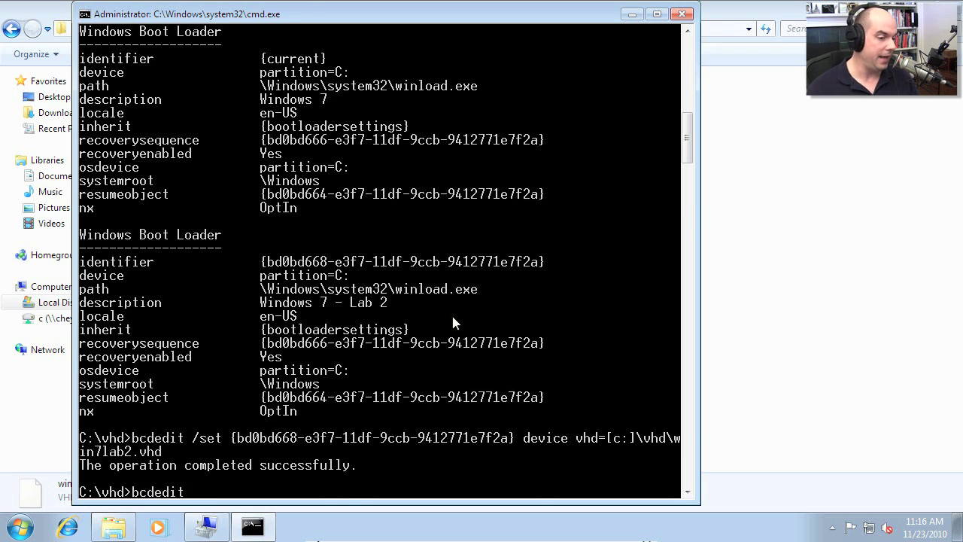
key(Return)
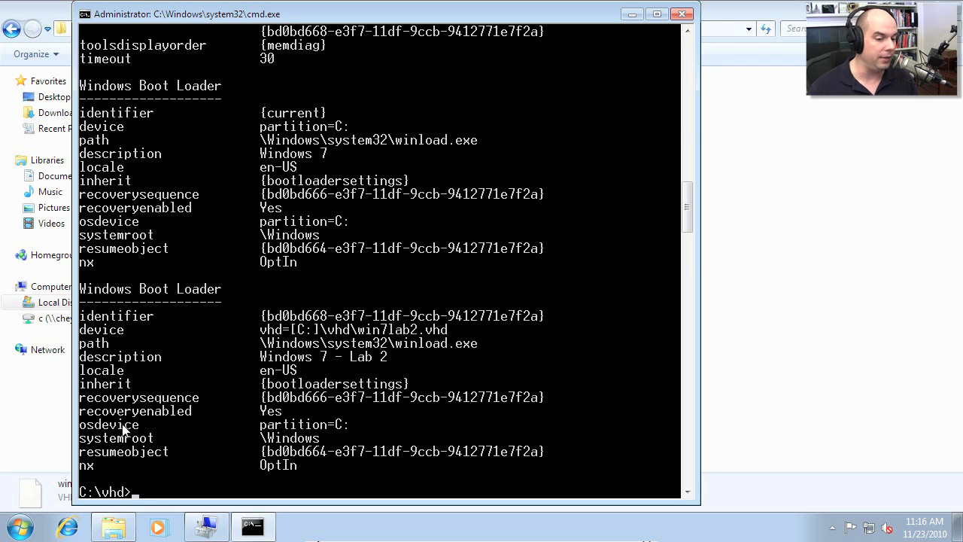
Reuse the previous bcdedit /set command to set the Lab 2 entry's osdevice to vhd=[c:]\vhd\win7lab2.vhd.
text(bcdedit)
right_click(451, 419)
key(Left)
key(Left)
key(Left)
key(Left)
key(Left)
key(Left)
key(Left)
key(Left)
key(Left)
key(Left)
key(Left)
key(Left)
key(Left)
key(Left)
key(Left)
key(Left)
key(Left)
key(Left)
key(Left)
key(Left)
key(Left)
key(Left)
key(Left)
key(Left)
key(Left)
key(Left)
key(Left)
key(Left)
key(Left)
key(Left)
key(Left)
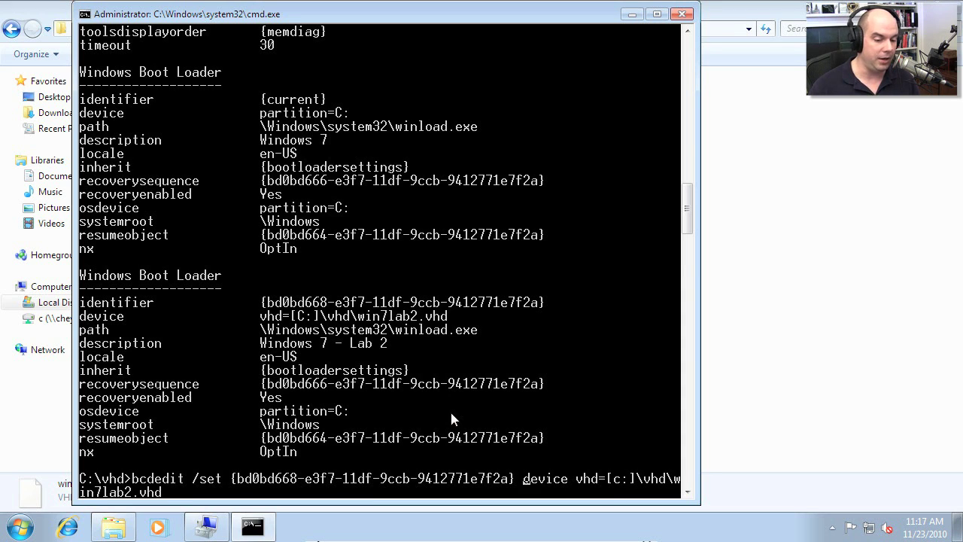
text(os)
key(End)
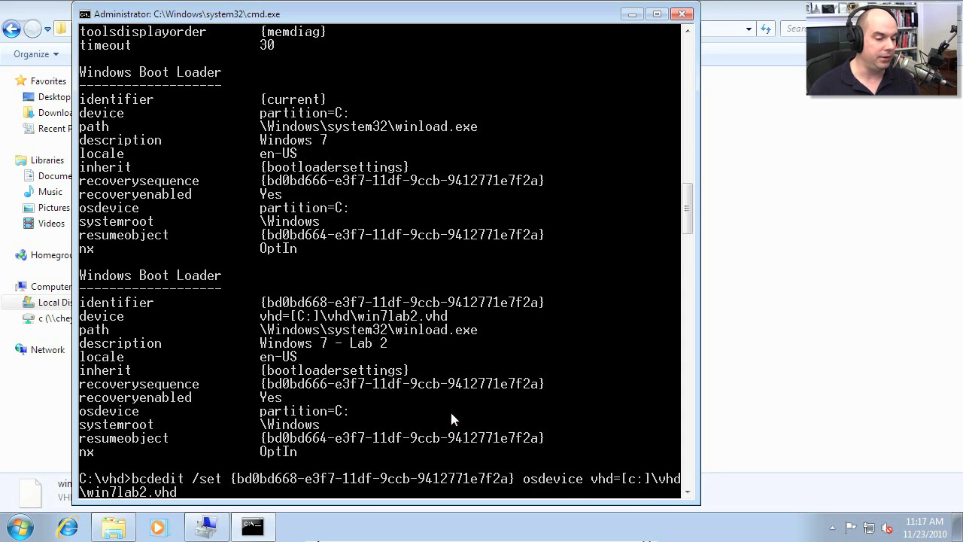
key(Return)
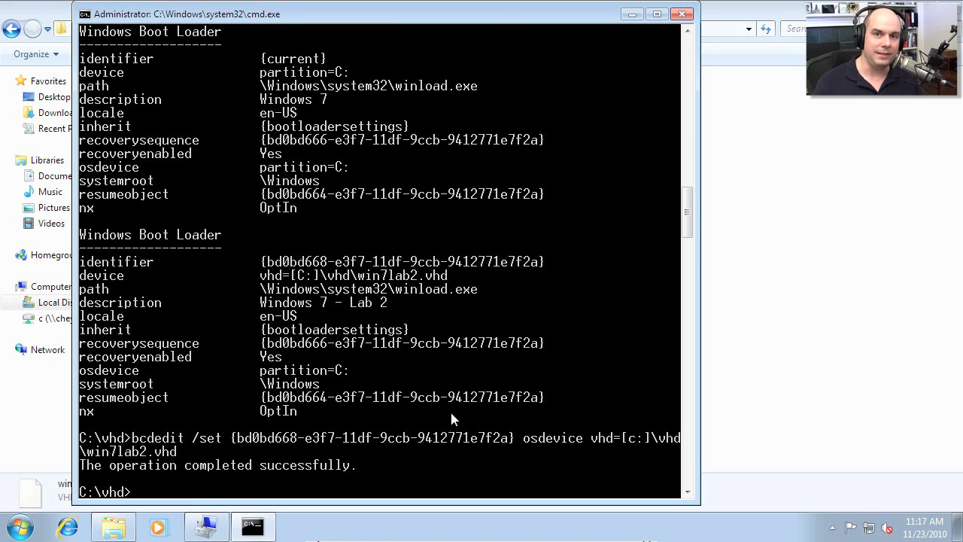
Set detecthal on for the Windows 7 - Lab 2 entry with bcdedit /set and its copied identifier, and list the boot configuration.
text(bcdedit )
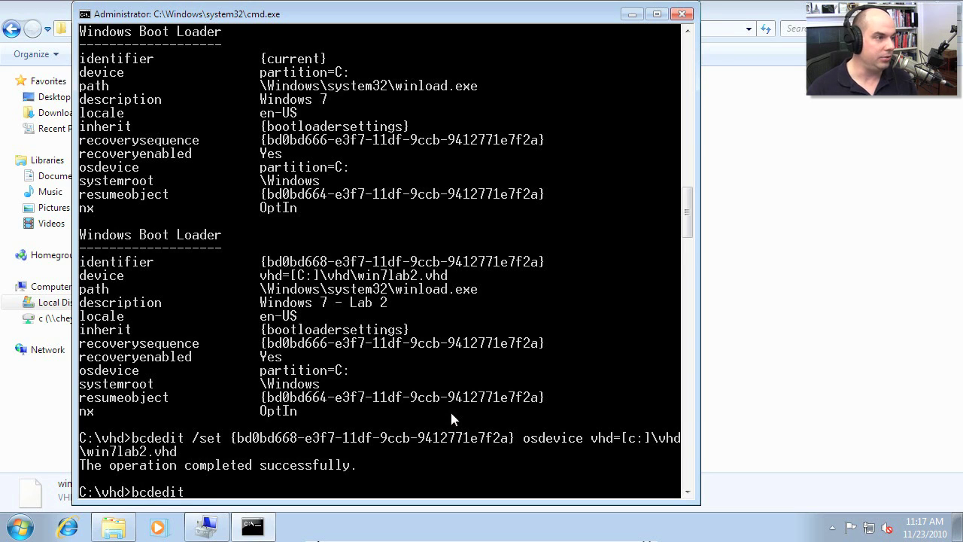
text(/set)
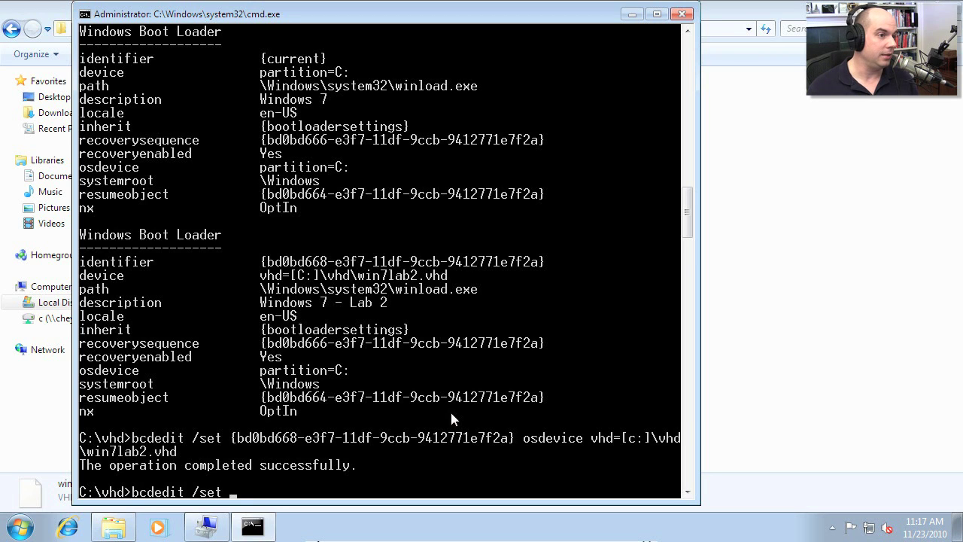
click(85, 13)
mouse_move(122, 145)
click(218, 170)
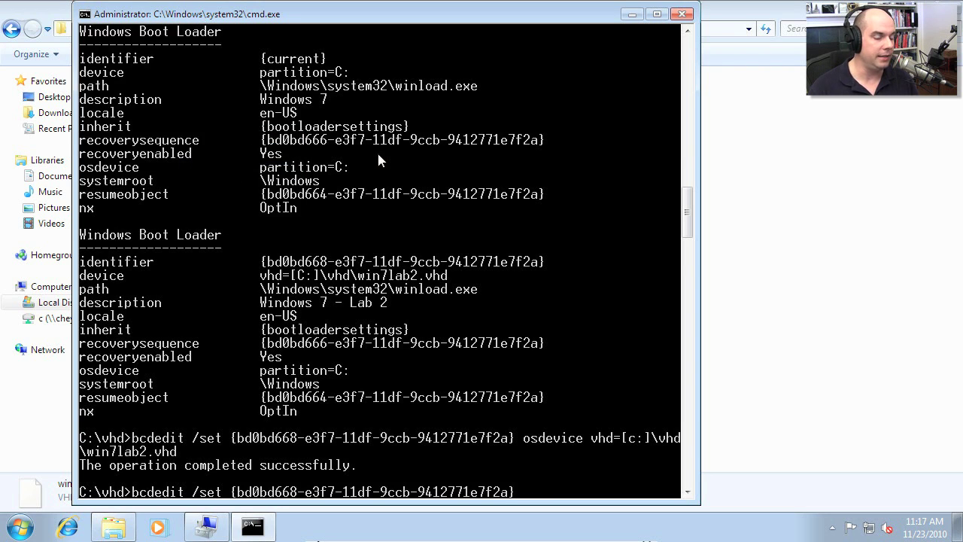
text(detectha)
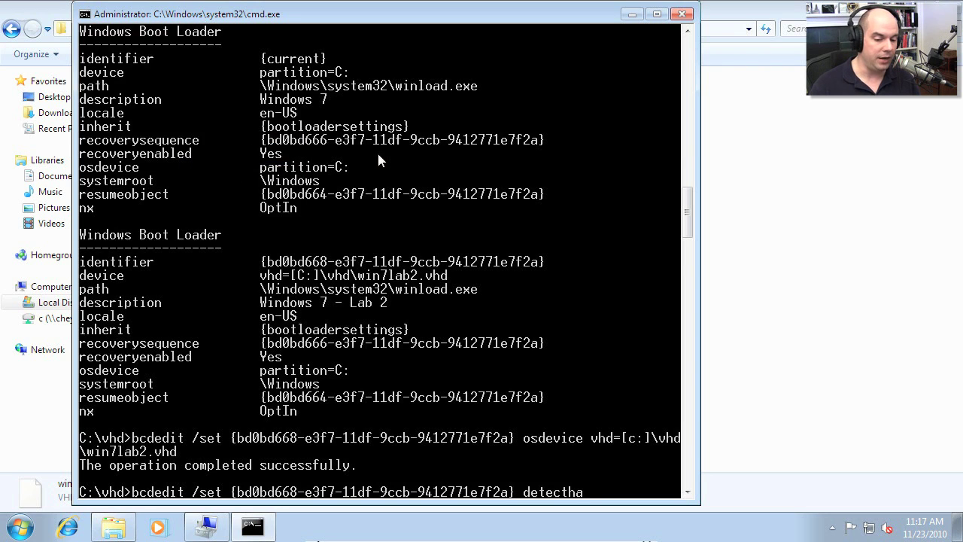
text(l on)
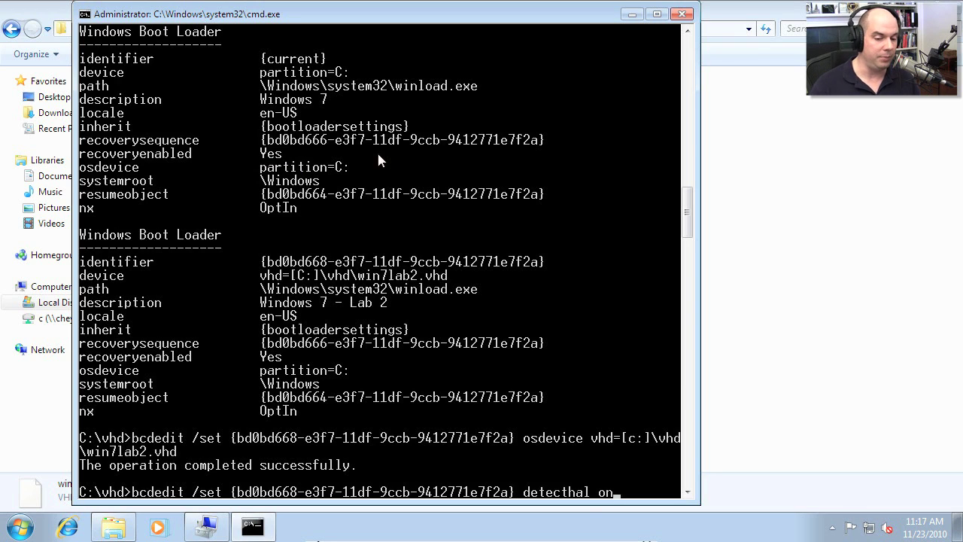
key(Return)
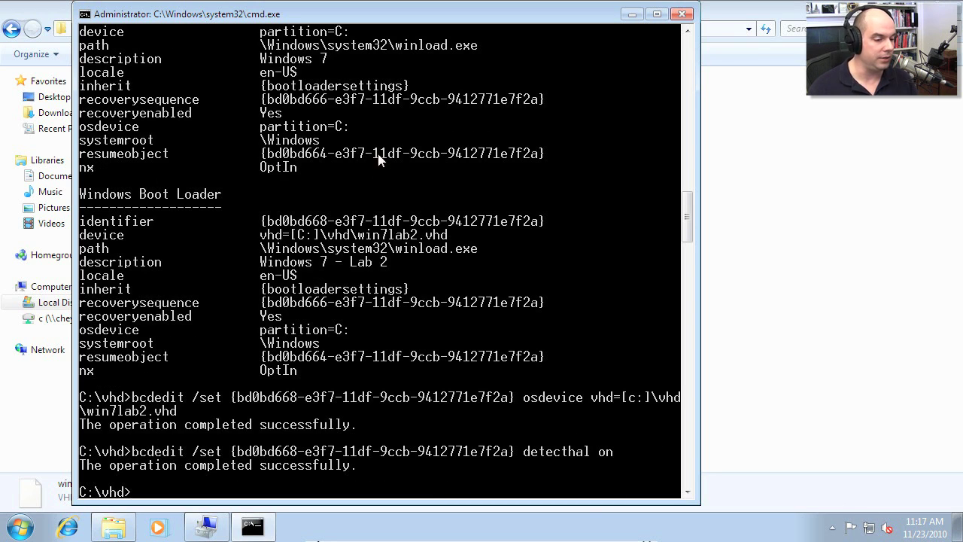
text(bcdedit)
key(Return)
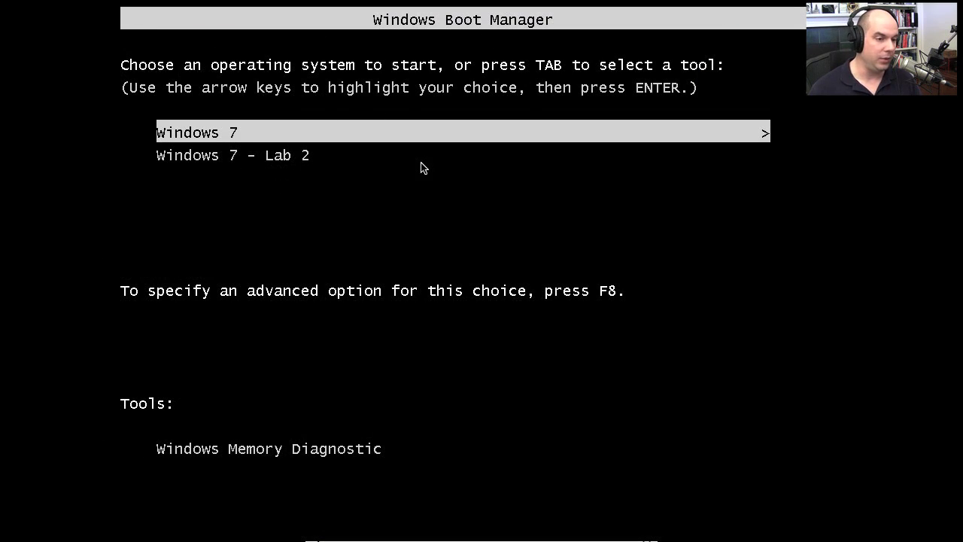
Start the Windows 7 - Lab 2 operating system from Windows Boot Manager.
key(Down)
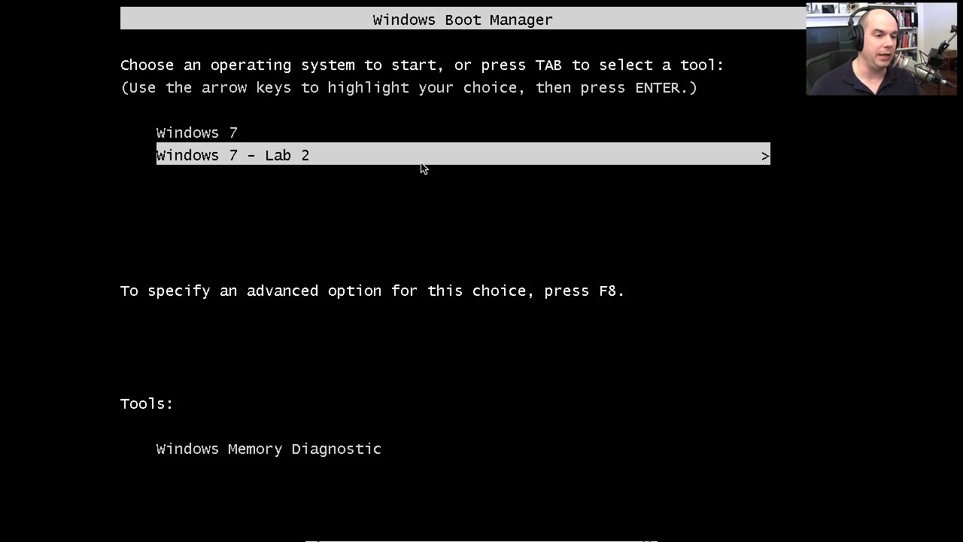
key(Return)
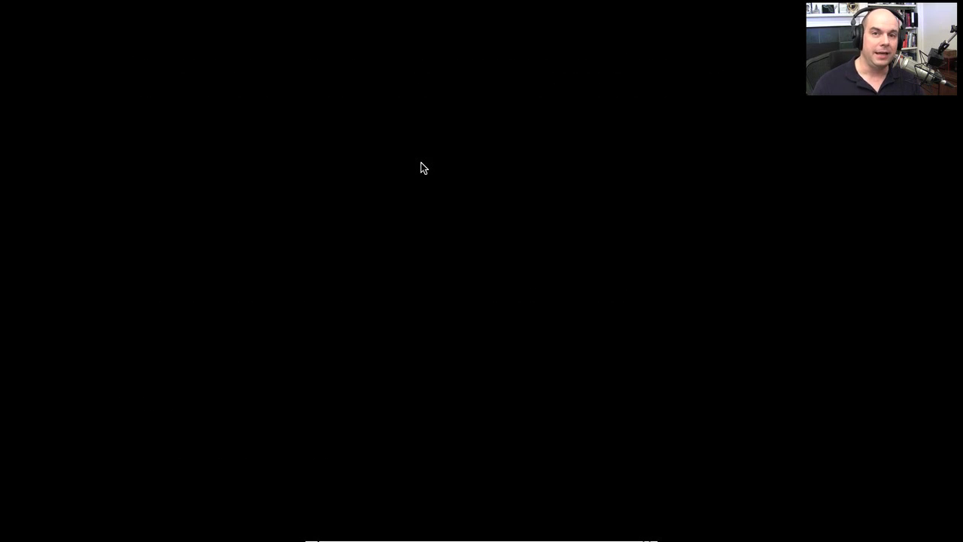